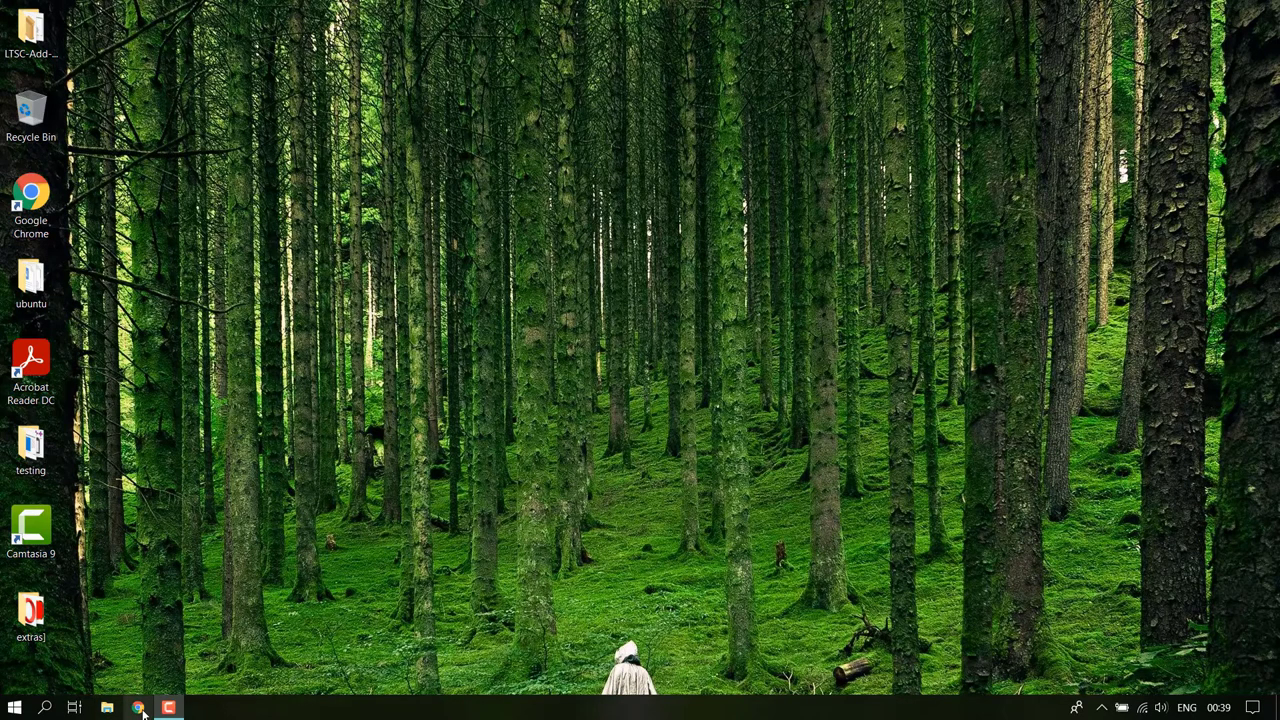
# Open the One by Wacom setup page (wacom.com/start/one) in Google Chrome
pyautogui.click(138, 708)
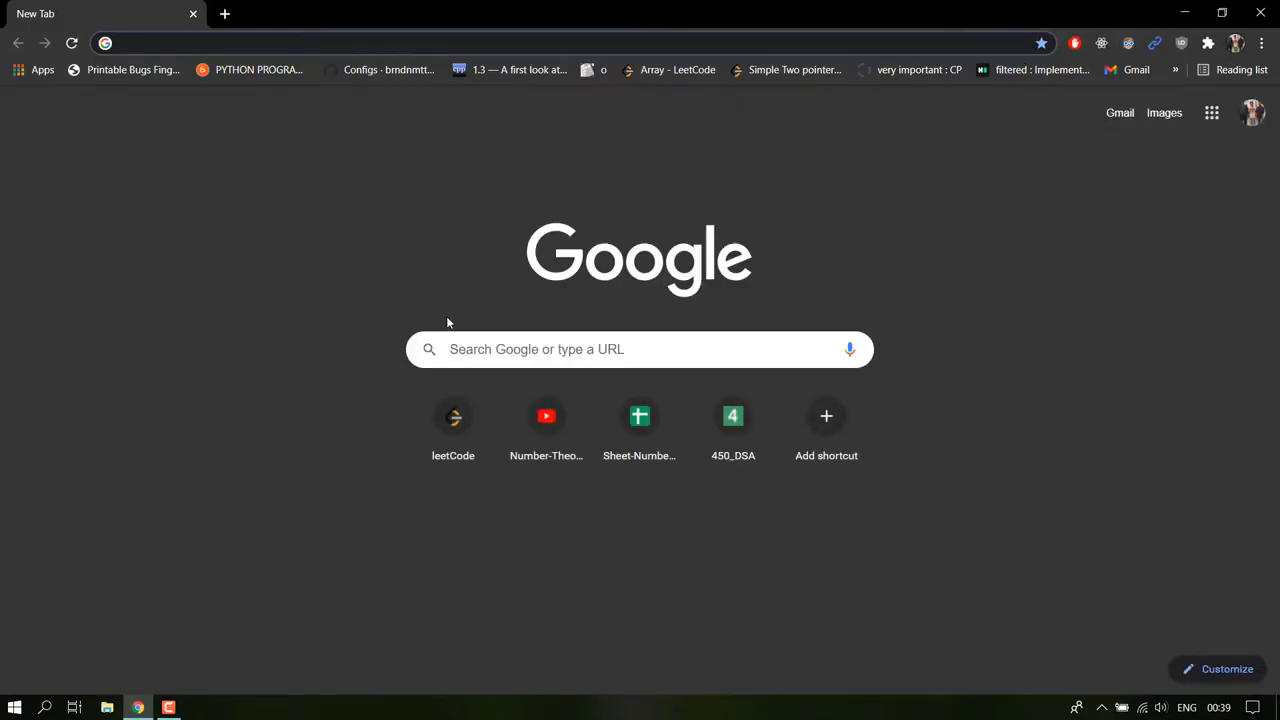
pyautogui.write('wa')
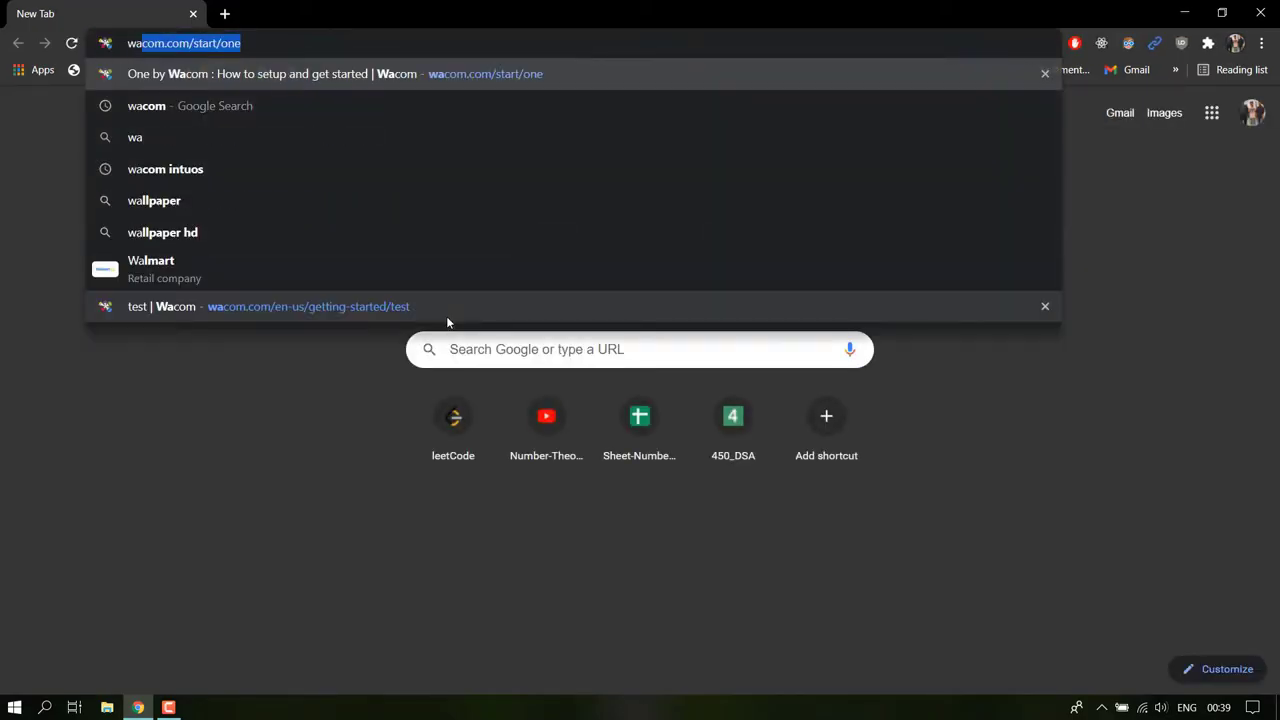
pyautogui.write('com')
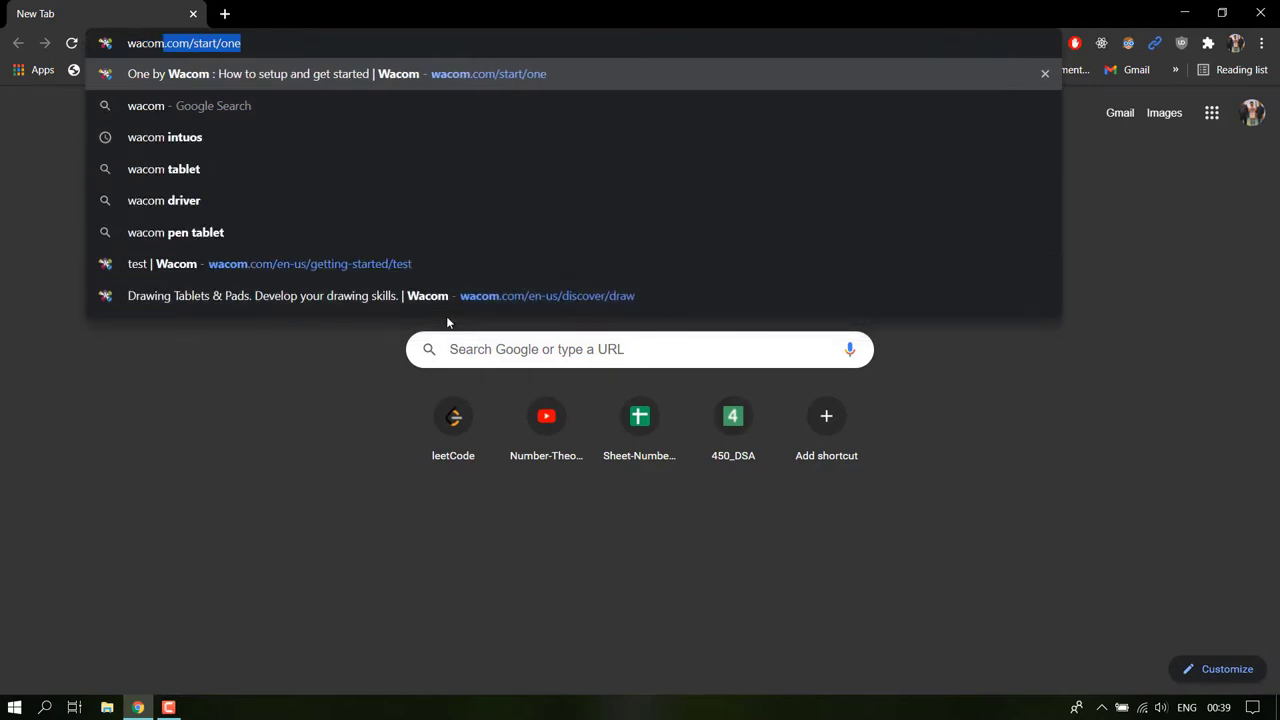
pyautogui.press('Return')
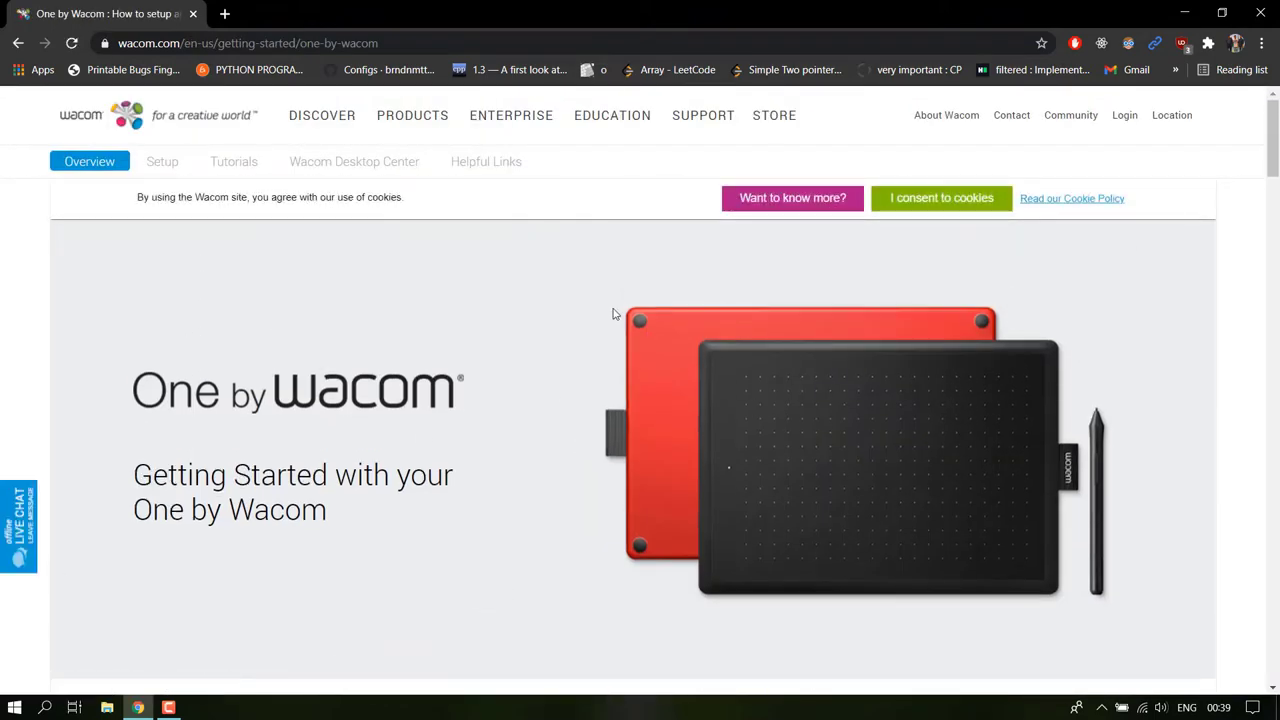
# Download the Windows driver from Step 2 and launch the downloaded .exe installer
pyautogui.scroll(-3, 555, 337)
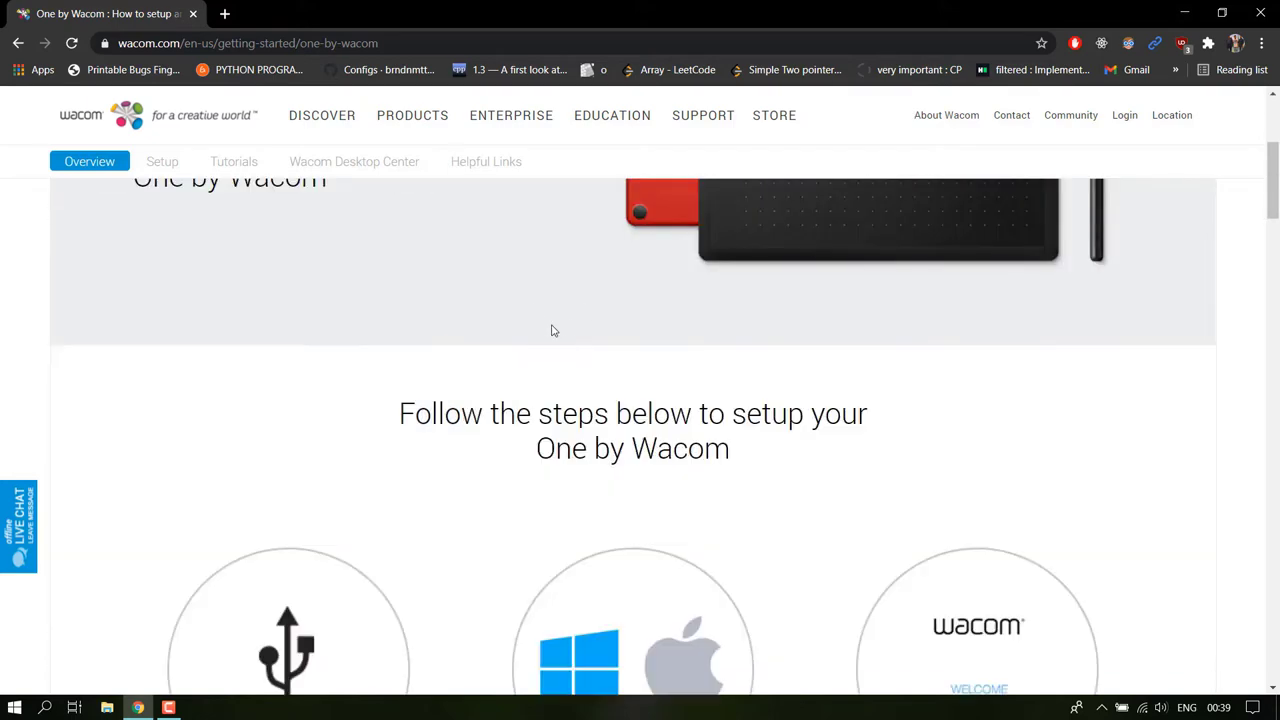
pyautogui.scroll(-3, 504, 287)
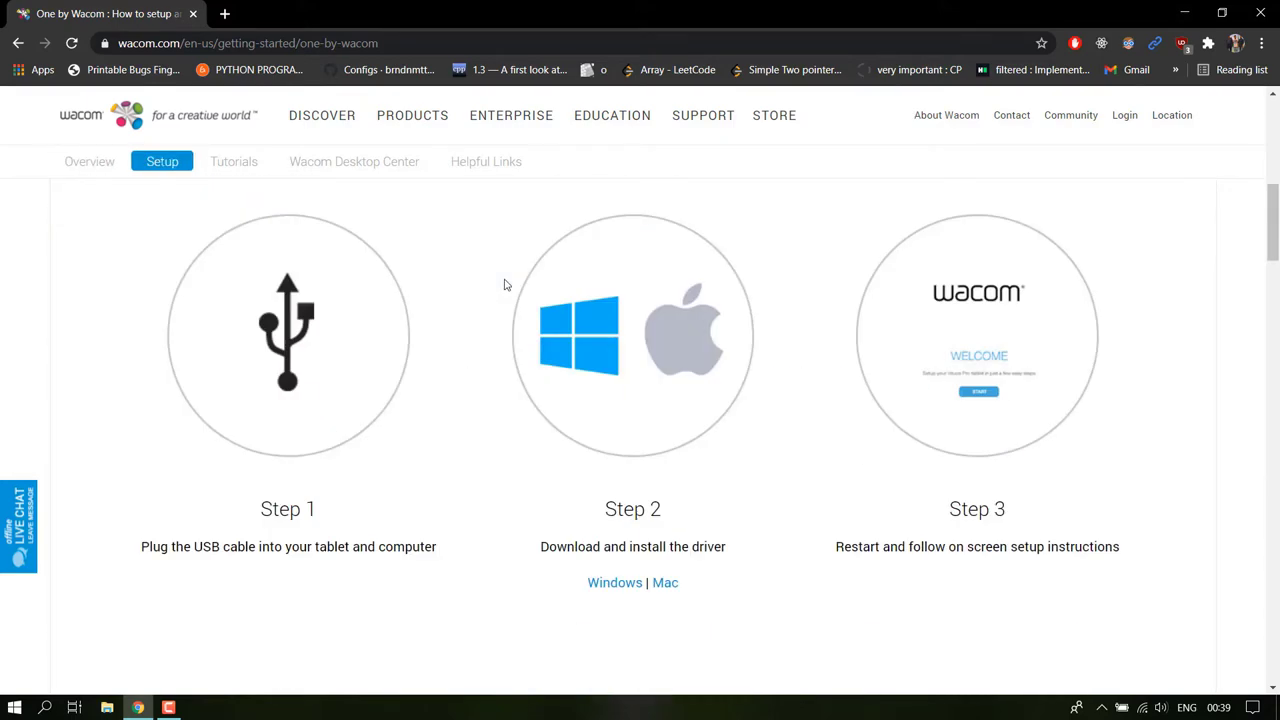
pyautogui.scroll(-3, 504, 285)
pyautogui.scroll(2, 623, 366)
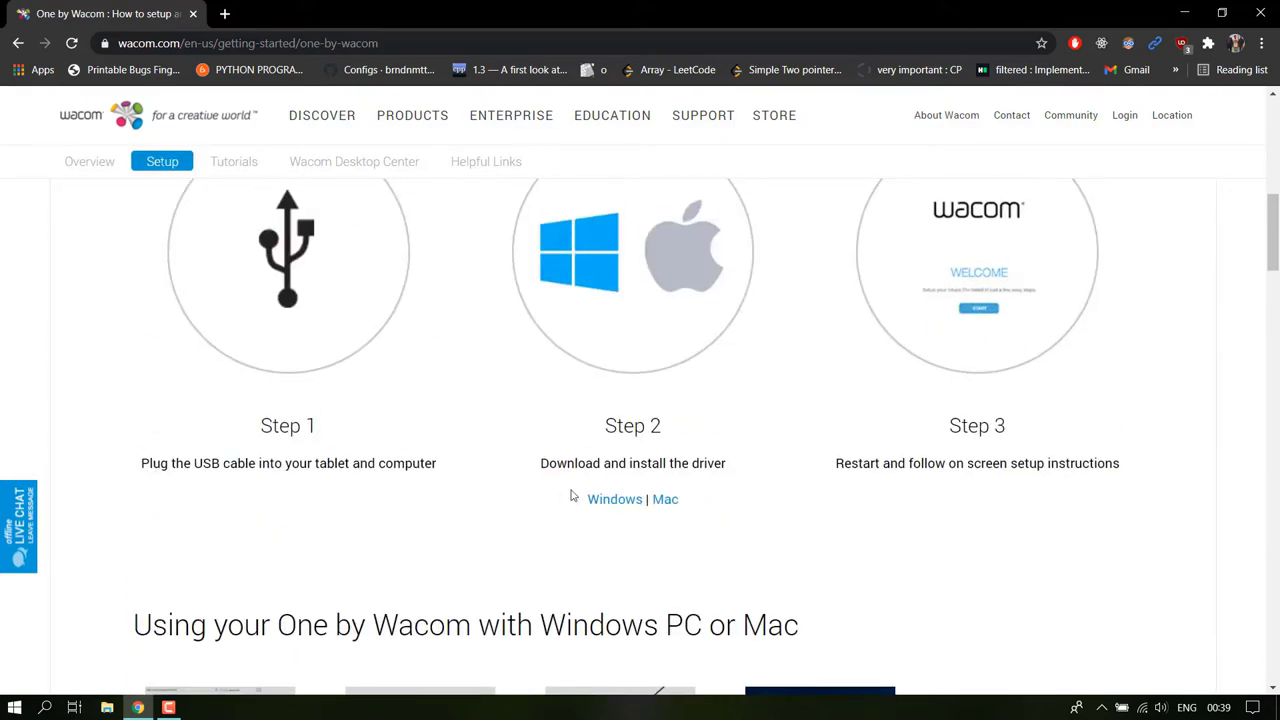
pyautogui.click(613, 503)
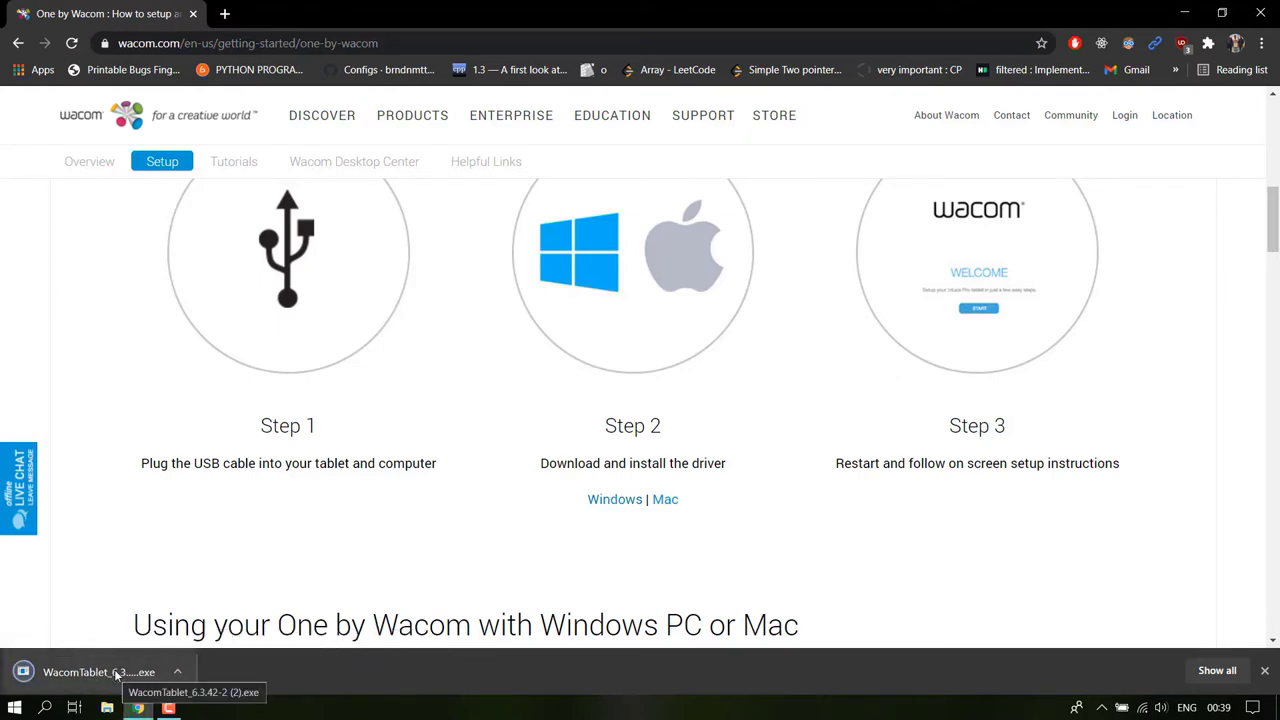
pyautogui.click(116, 674)
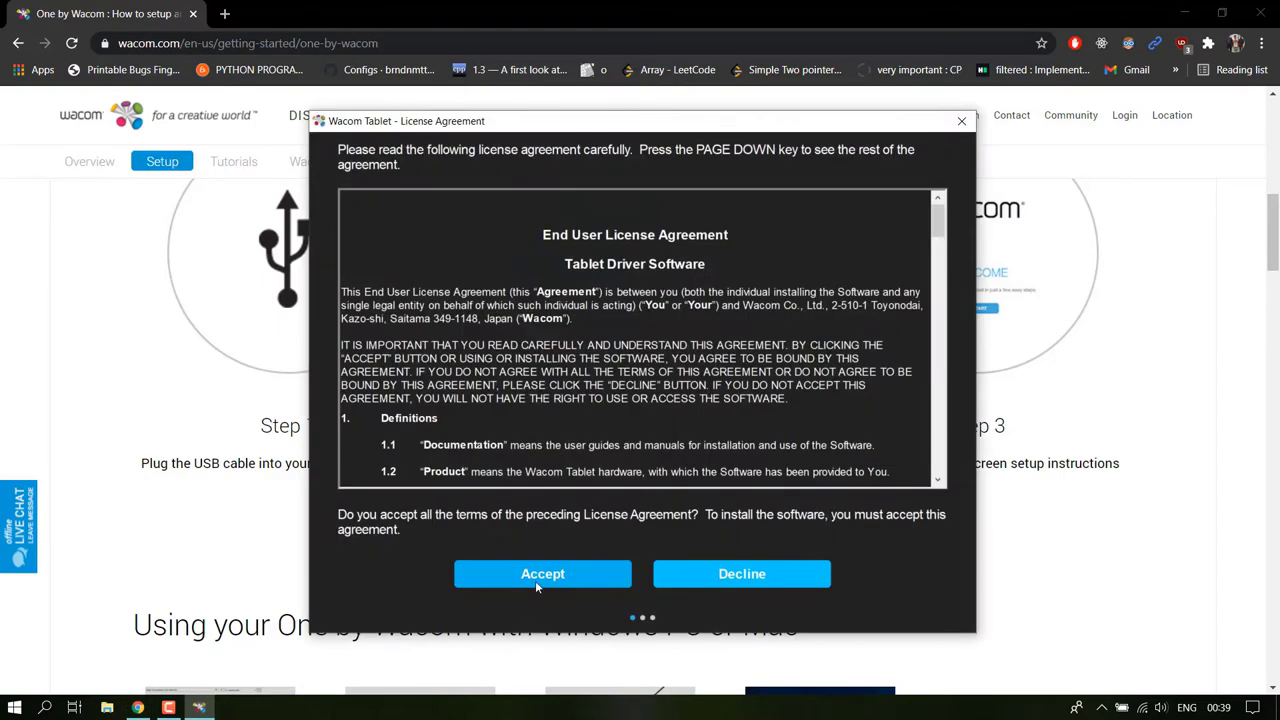
# Accept the license agreement, let the tablet driver install, and restart the computer
pyautogui.click(541, 576)
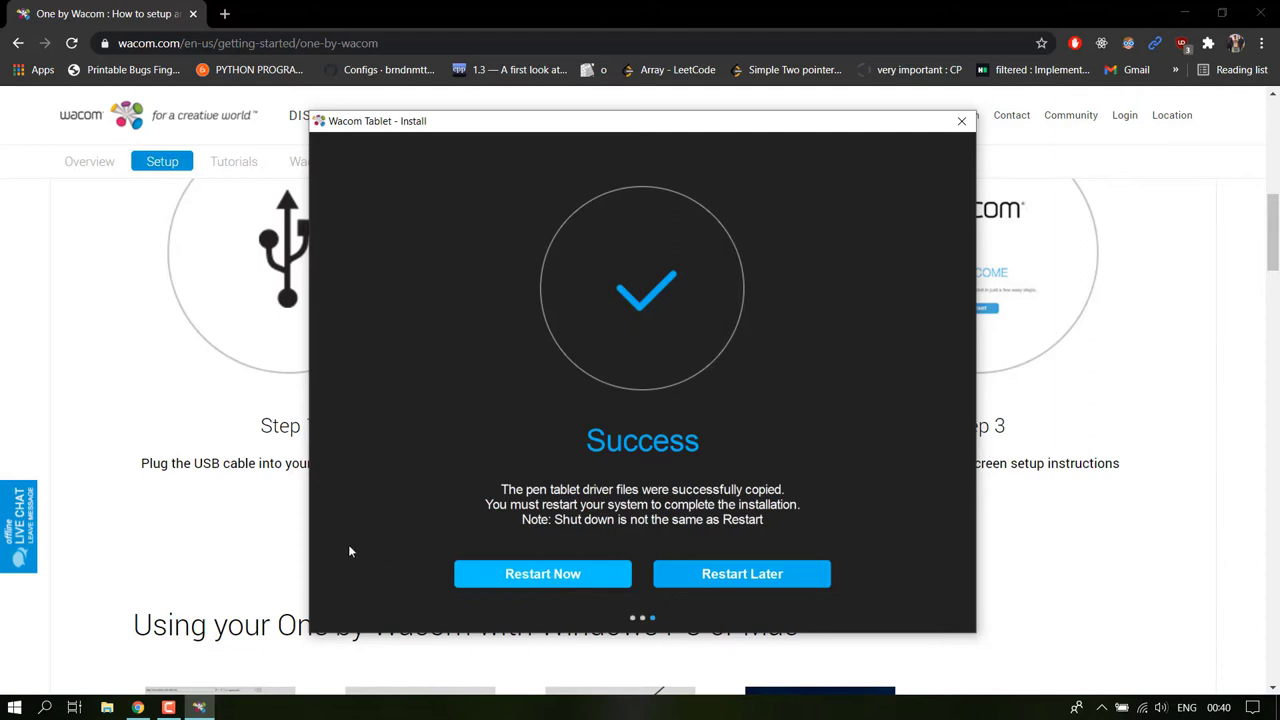
pyautogui.click(168, 707)
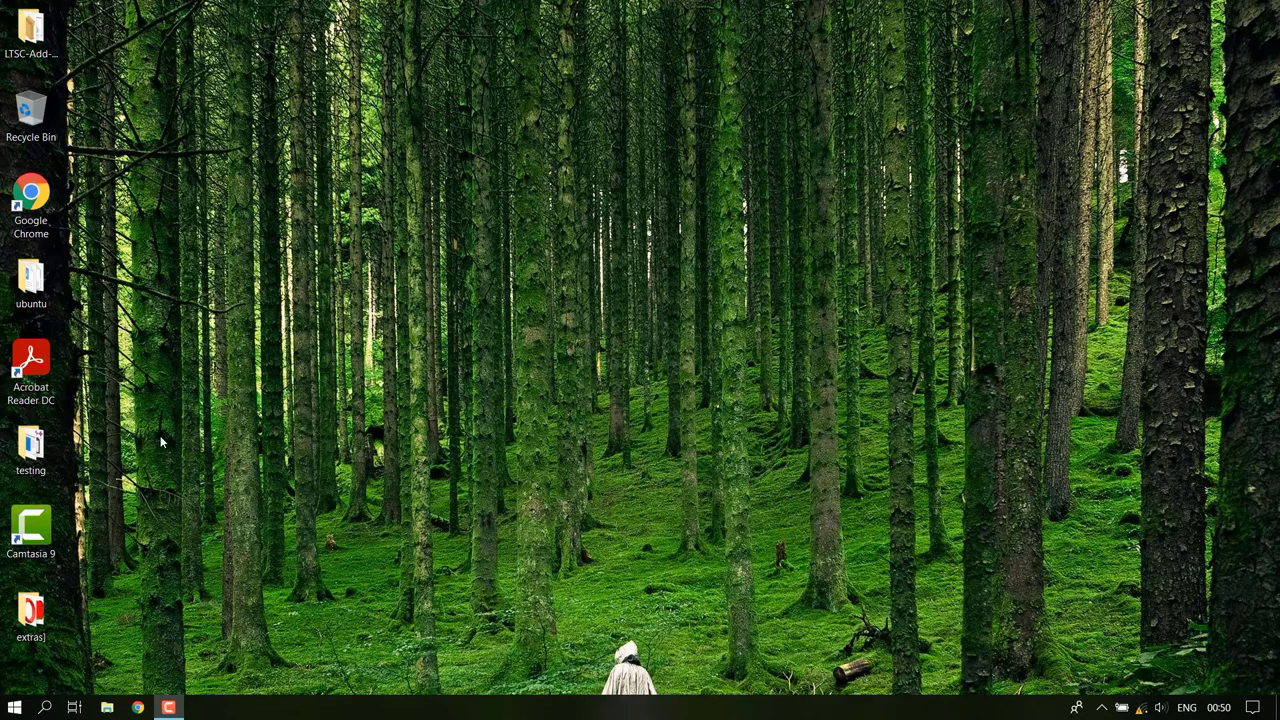
# Find Wacom Desktop Center through Windows search and launch it
pyautogui.click(45, 709)
pyautogui.write('w')
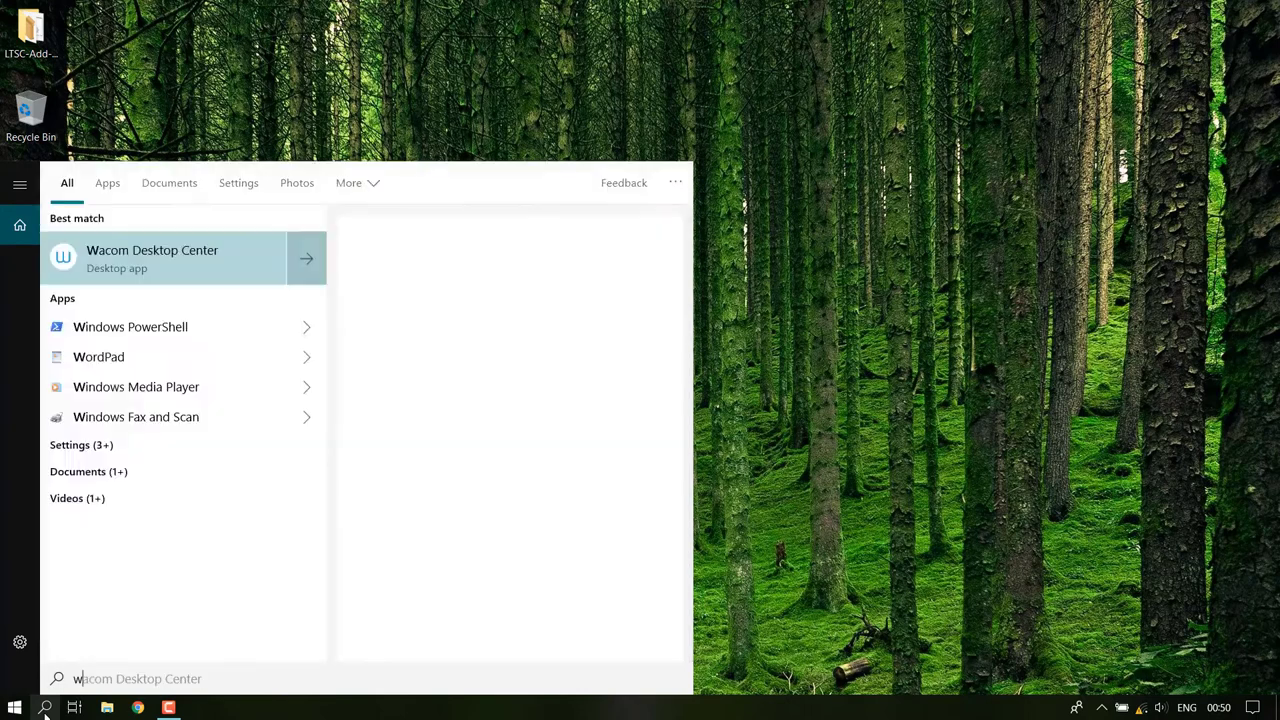
pyautogui.write('c')
pyautogui.press('Home')
pyautogui.write('a')
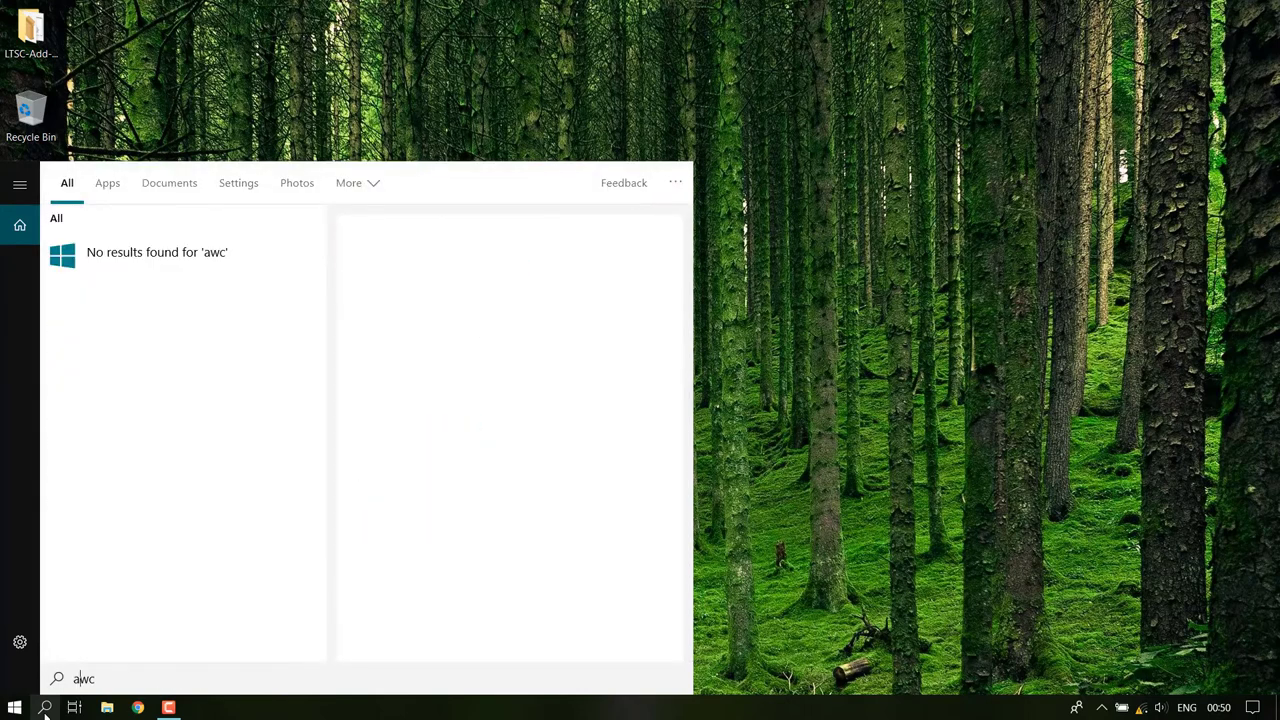
pyautogui.press('BackSpace')
pyautogui.press('Right')
pyautogui.write('a')
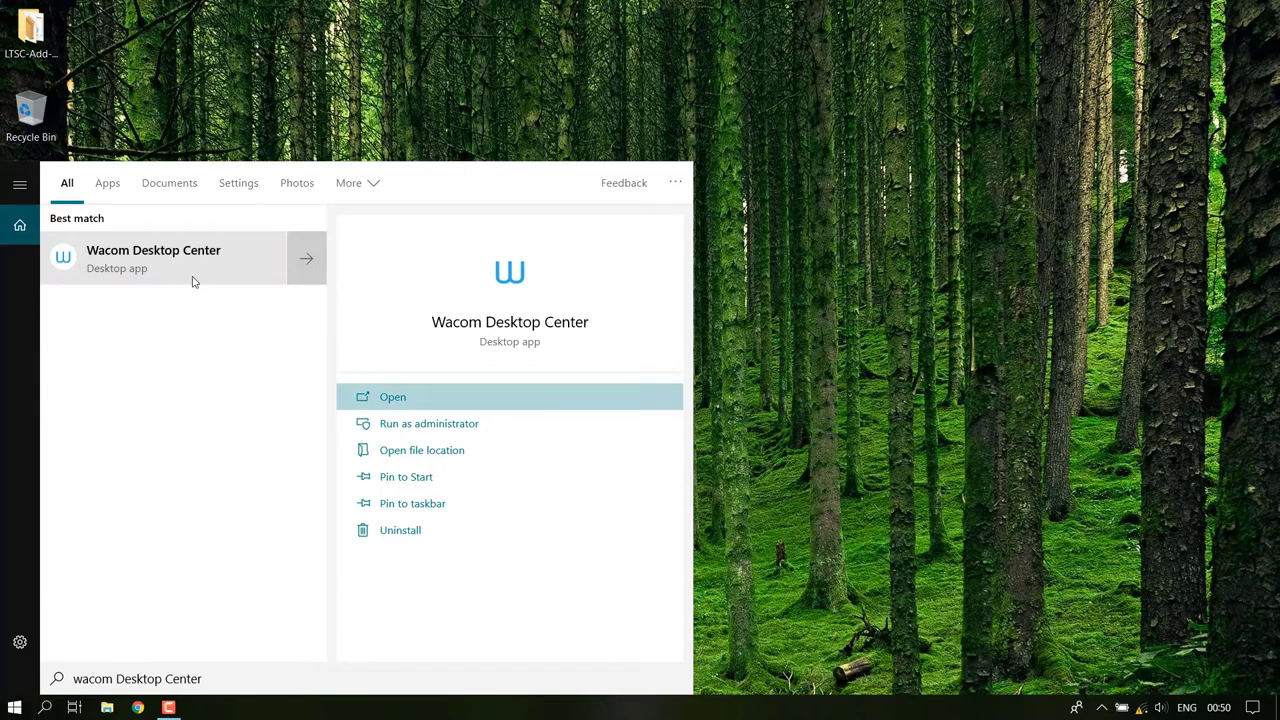
pyautogui.click(194, 281)
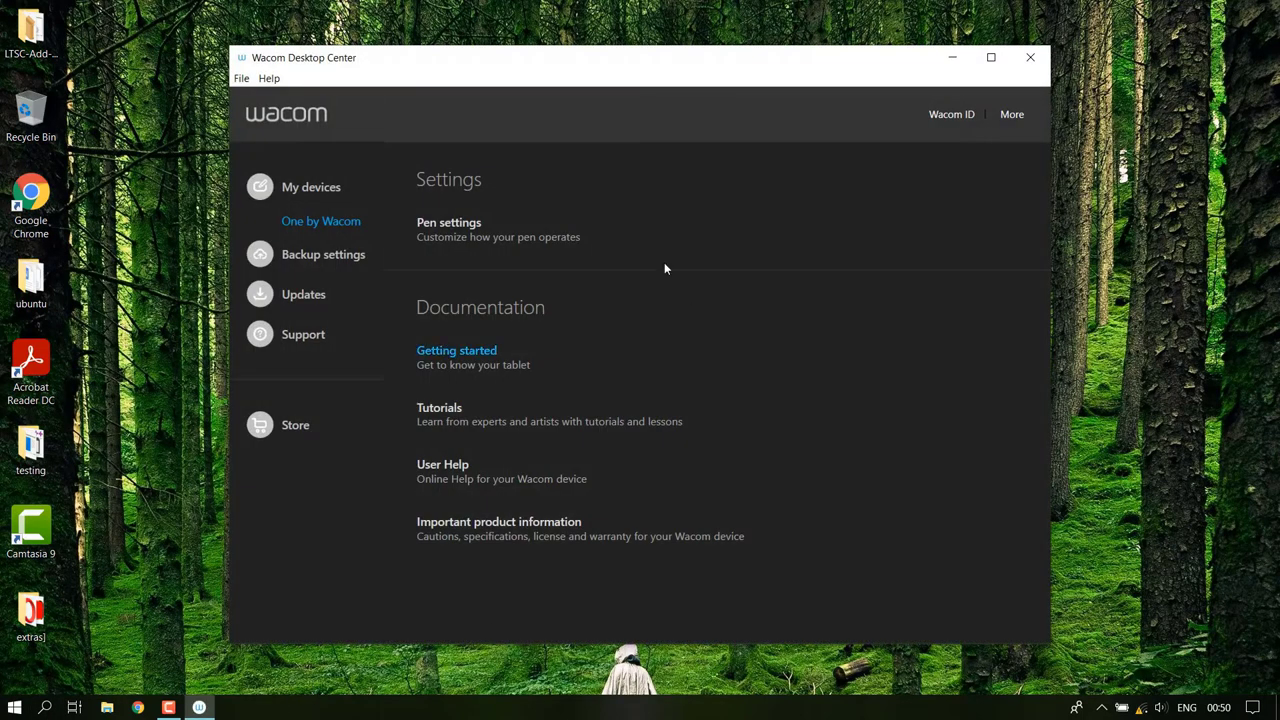
# Confirm driver 6.3.42-2 is up to date and show the One by Wacom device page
pyautogui.moveTo(673, 55); pyautogui.dragTo(672, 58)
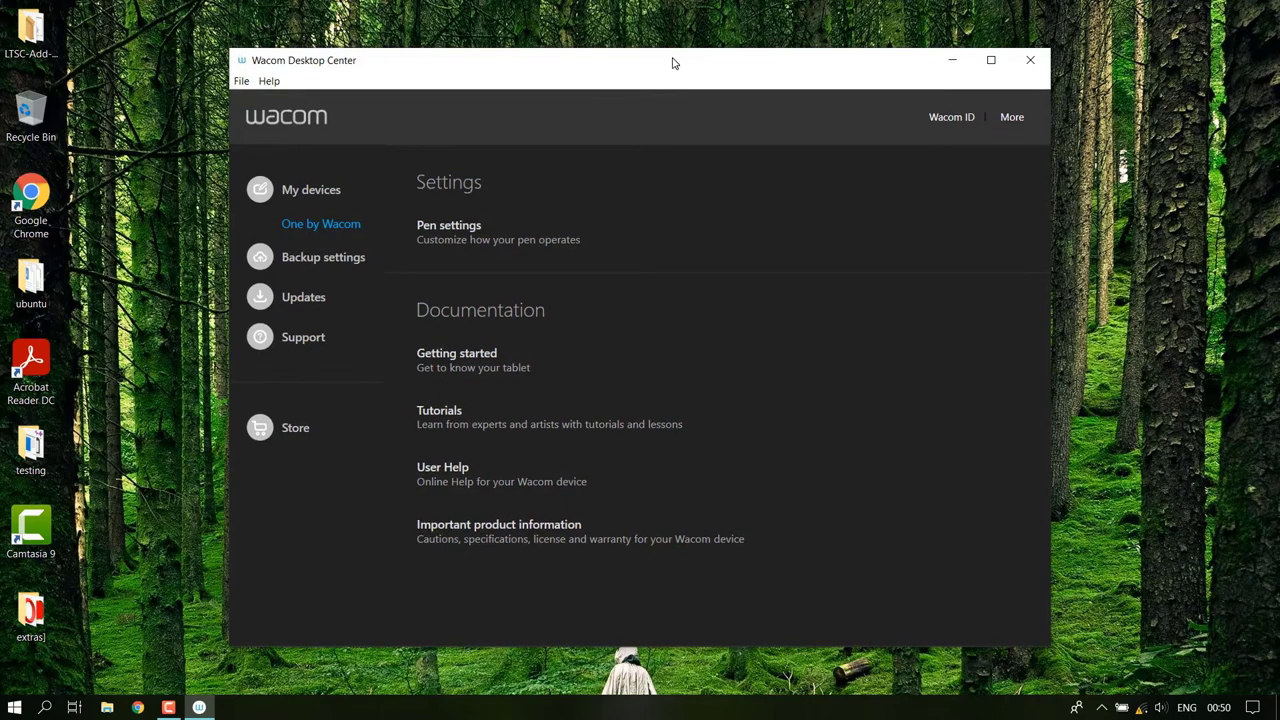
pyautogui.click(460, 233)
pyautogui.moveTo(587, 100); pyautogui.dragTo(792, 146)
pyautogui.click(1055, 143)
pyautogui.click(303, 303)
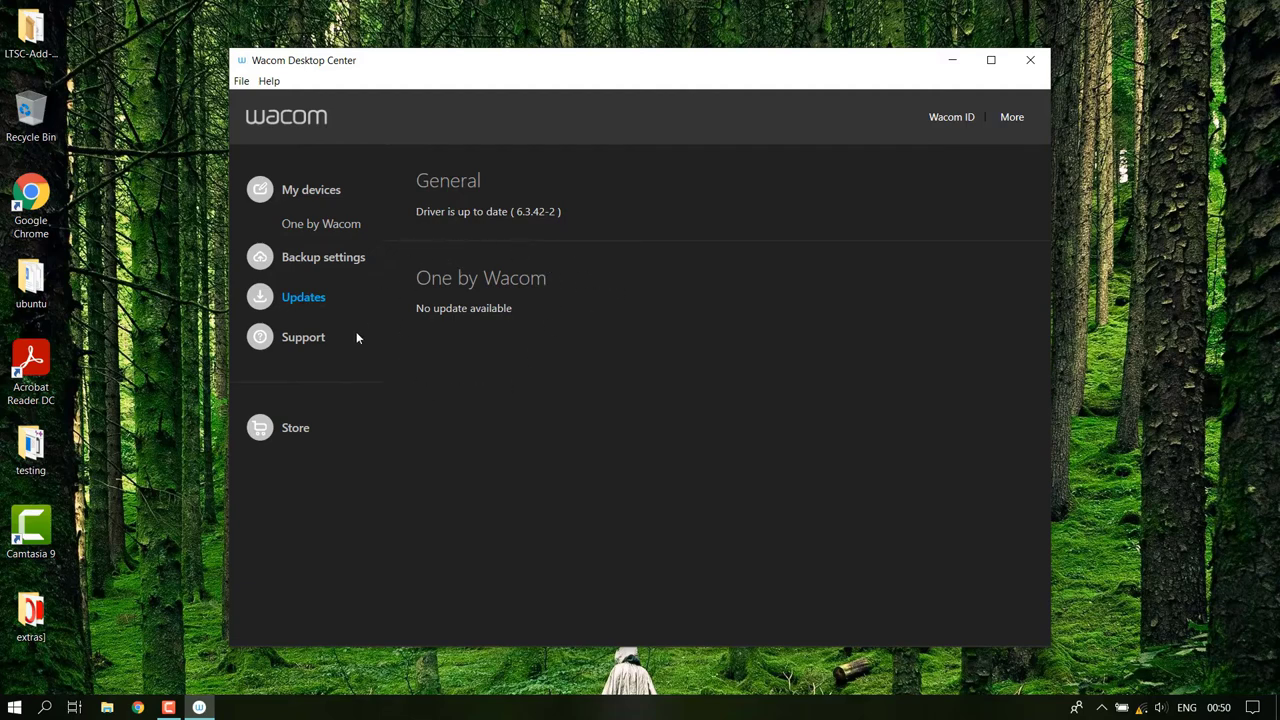
pyautogui.click(318, 197)
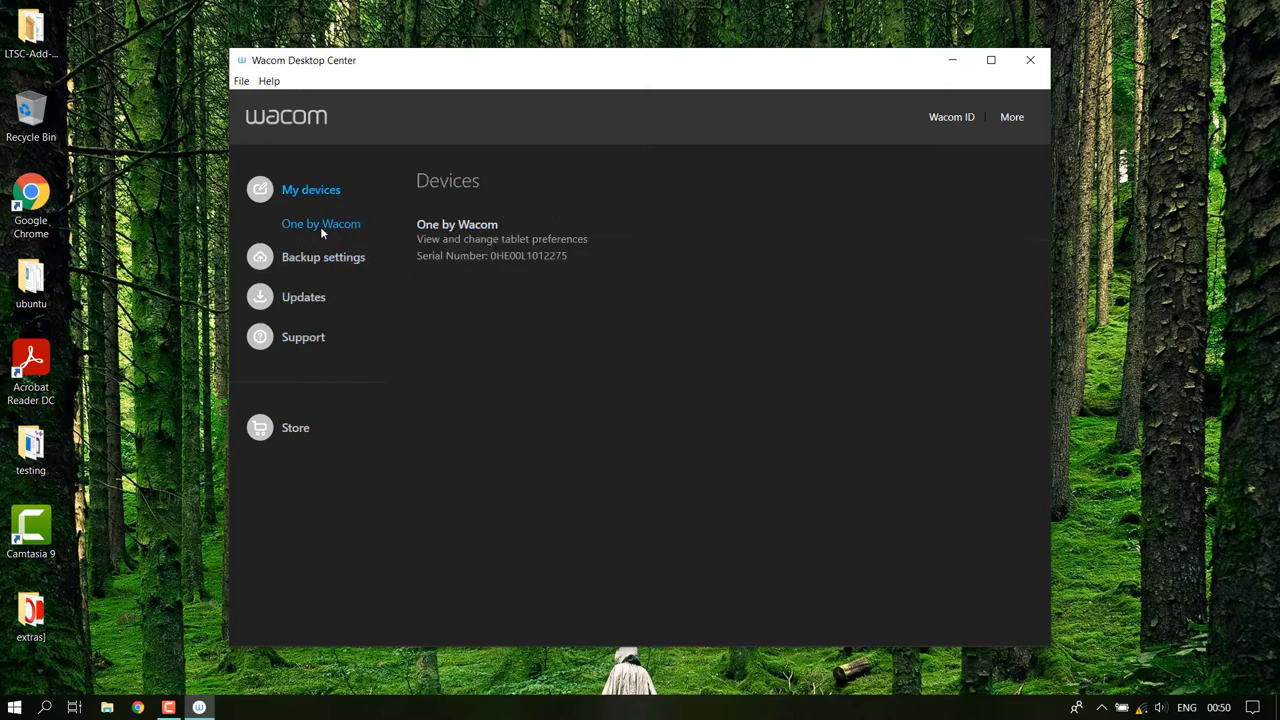
pyautogui.click(322, 228)
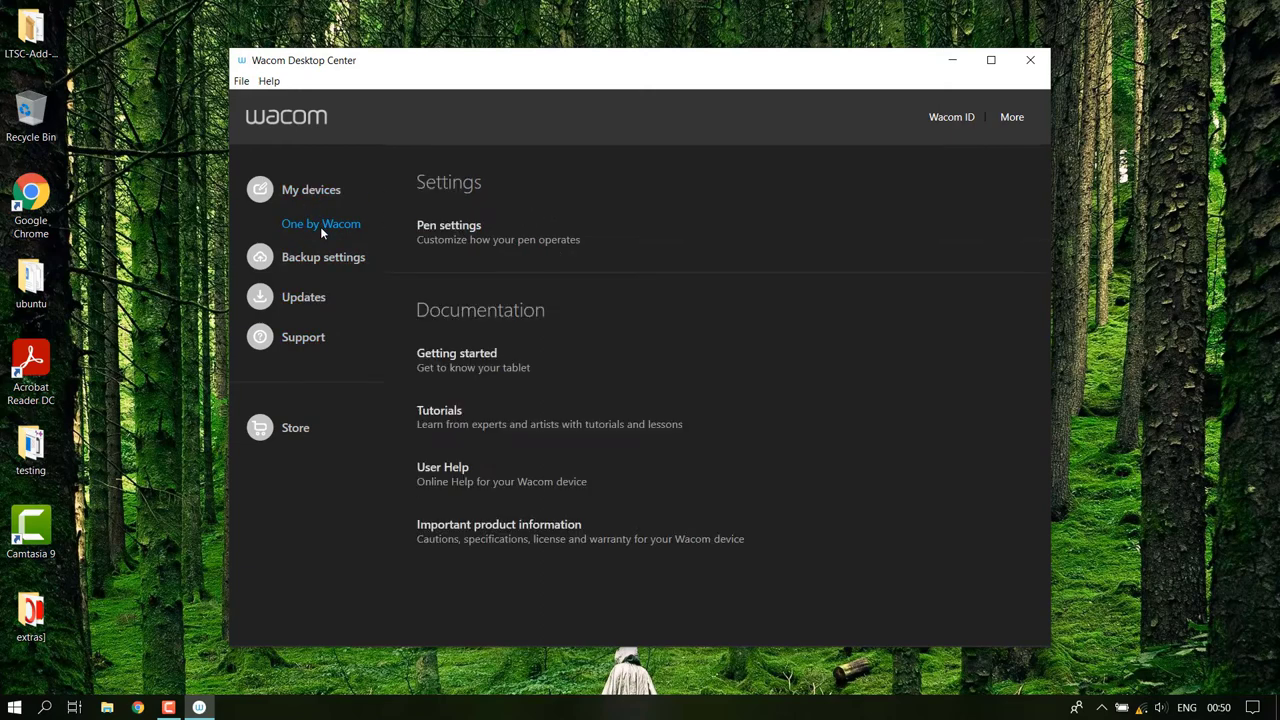
# Reassign the pen's upper button from Right Click to Erase in Tablet Properties
pyautogui.click(452, 230)
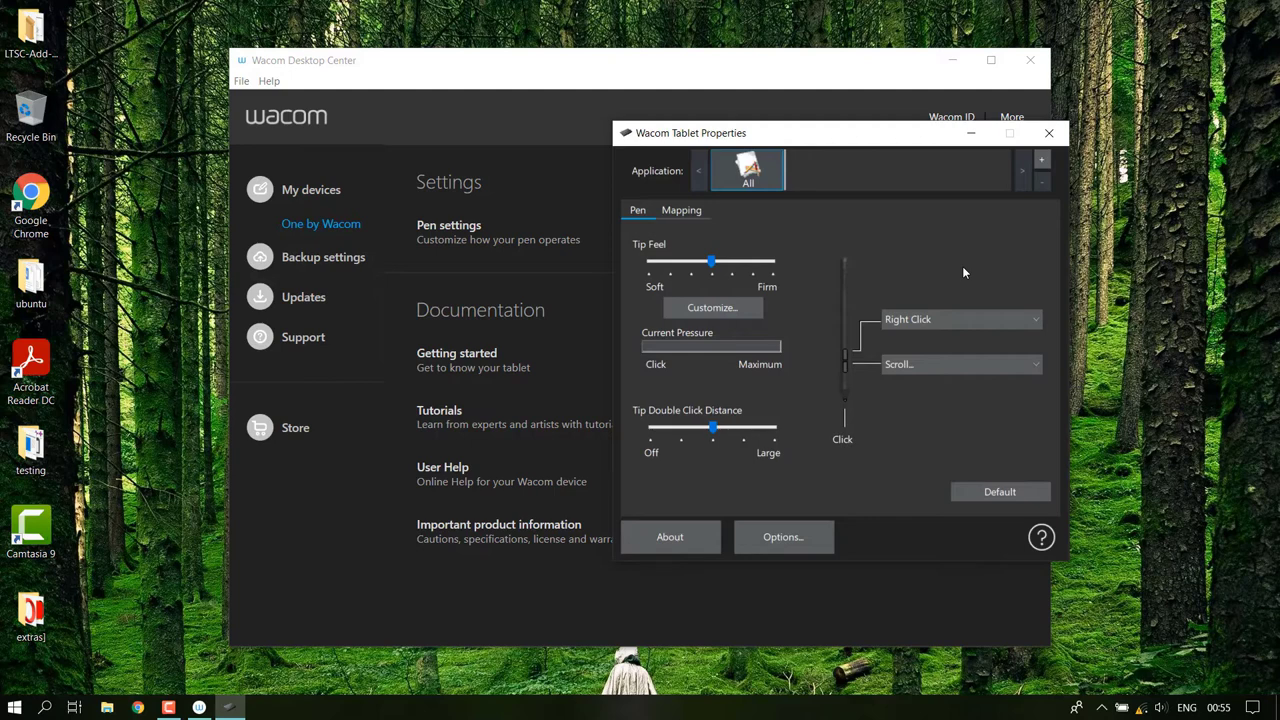
pyautogui.click(955, 320)
pyautogui.click(846, 362)
pyautogui.click(943, 328)
pyautogui.moveTo(921, 381)
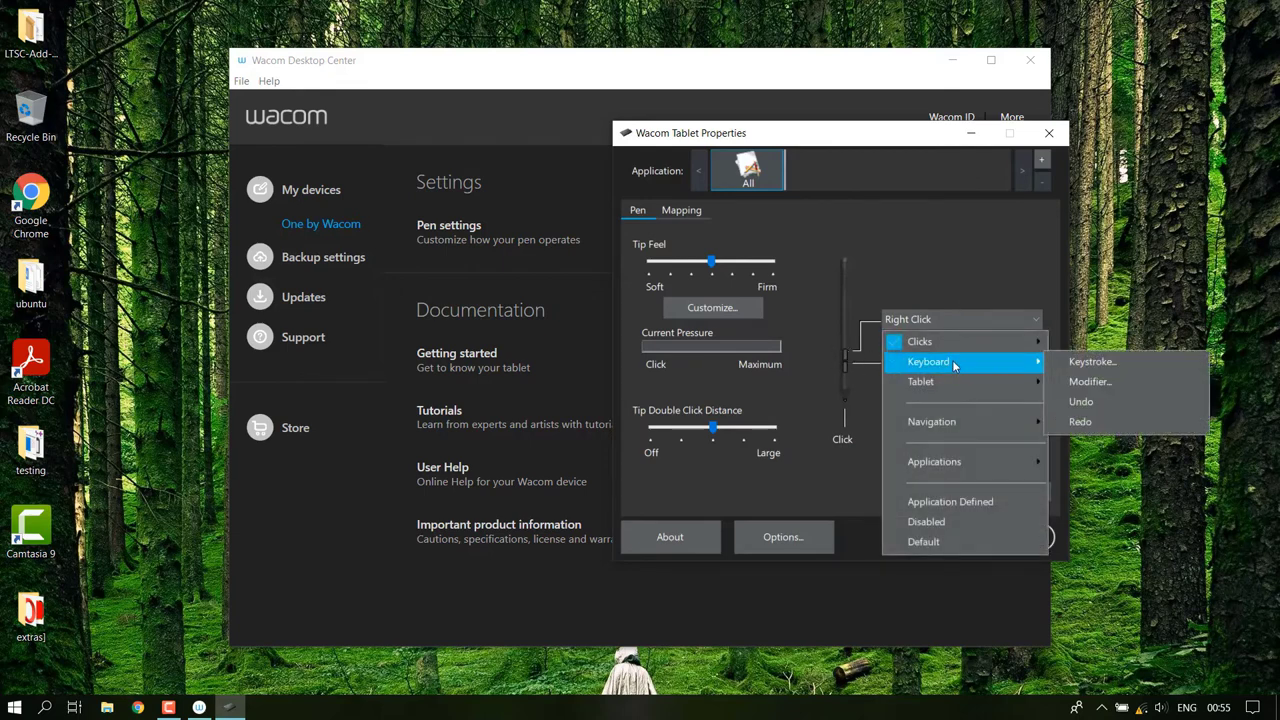
pyautogui.moveTo(960, 382)
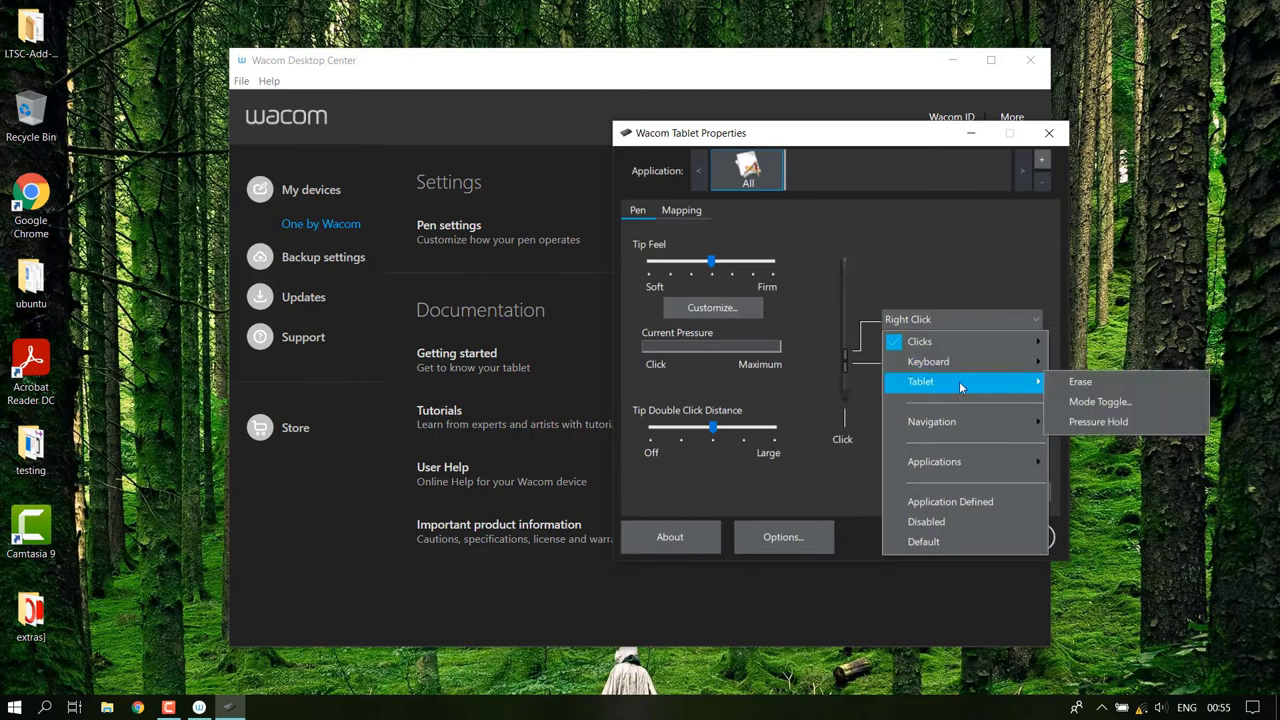
pyautogui.click(1080, 382)
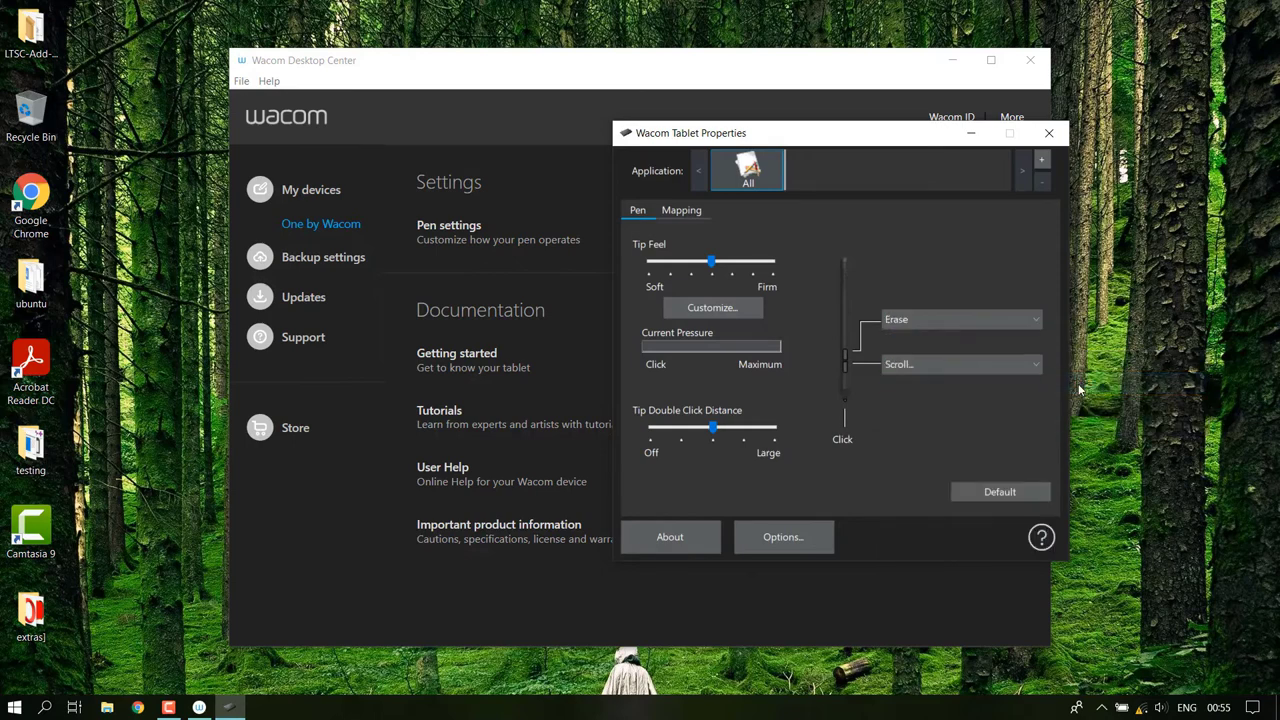
# Leave the lower pen button unchanged and close Tablet Properties and Wacom Desktop Center
pyautogui.click(913, 363)
pyautogui.click(952, 345)
pyautogui.click(1049, 133)
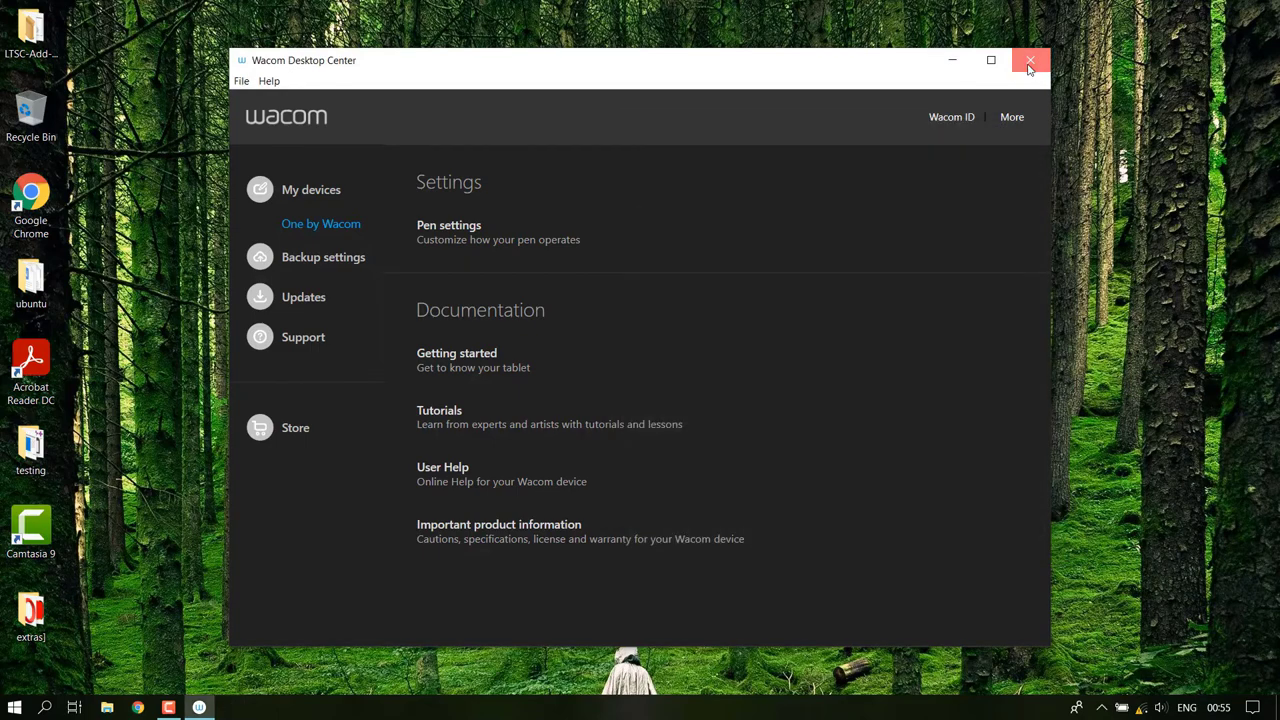
pyautogui.click(1030, 60)
# Launch Microsoft OneNote from Windows search
pyautogui.click(50, 707)
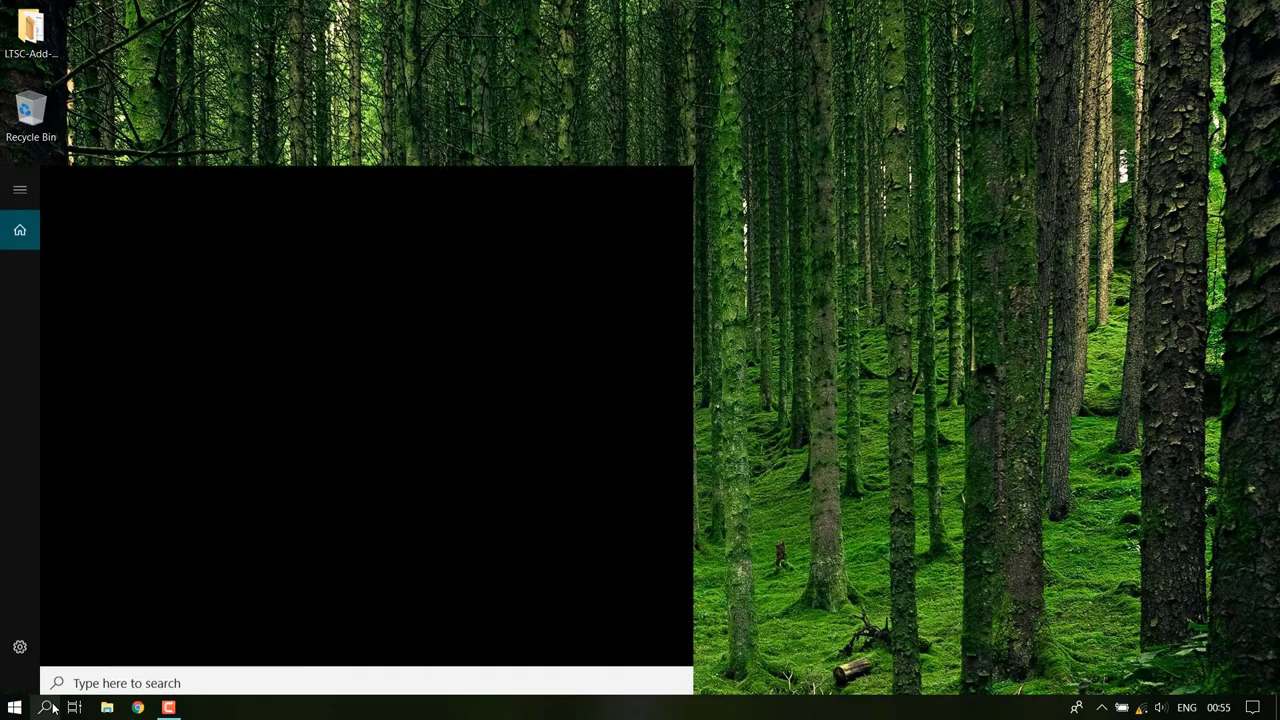
pyautogui.write('one')
pyautogui.press('Return')
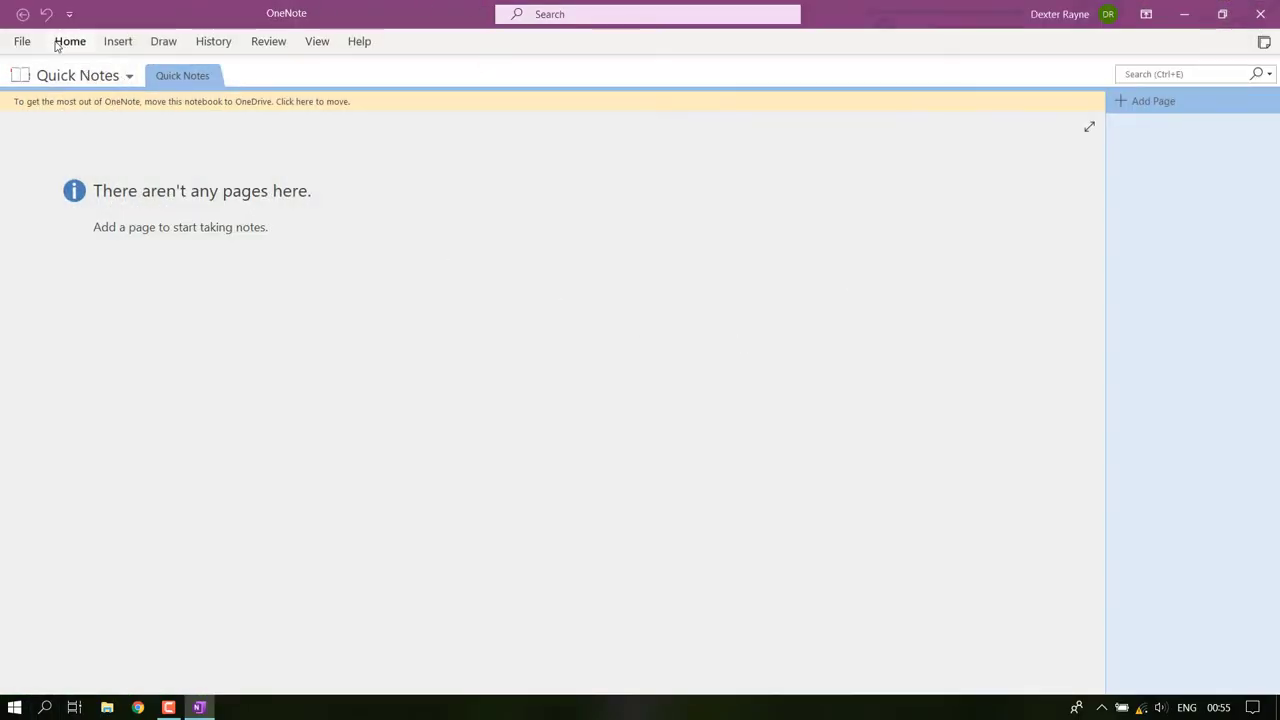
# Add a blank Untitled page to Quick Notes and dismiss the subscription warning
pyautogui.click(24, 41)
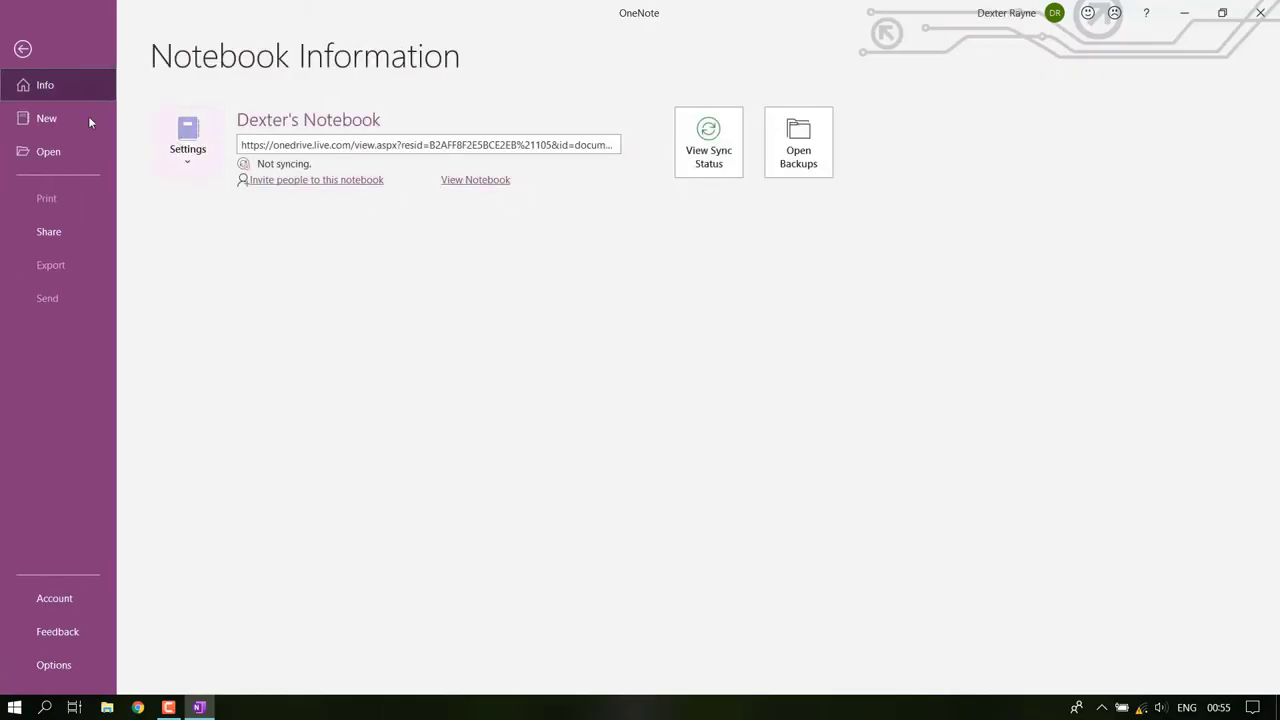
pyautogui.click(49, 118)
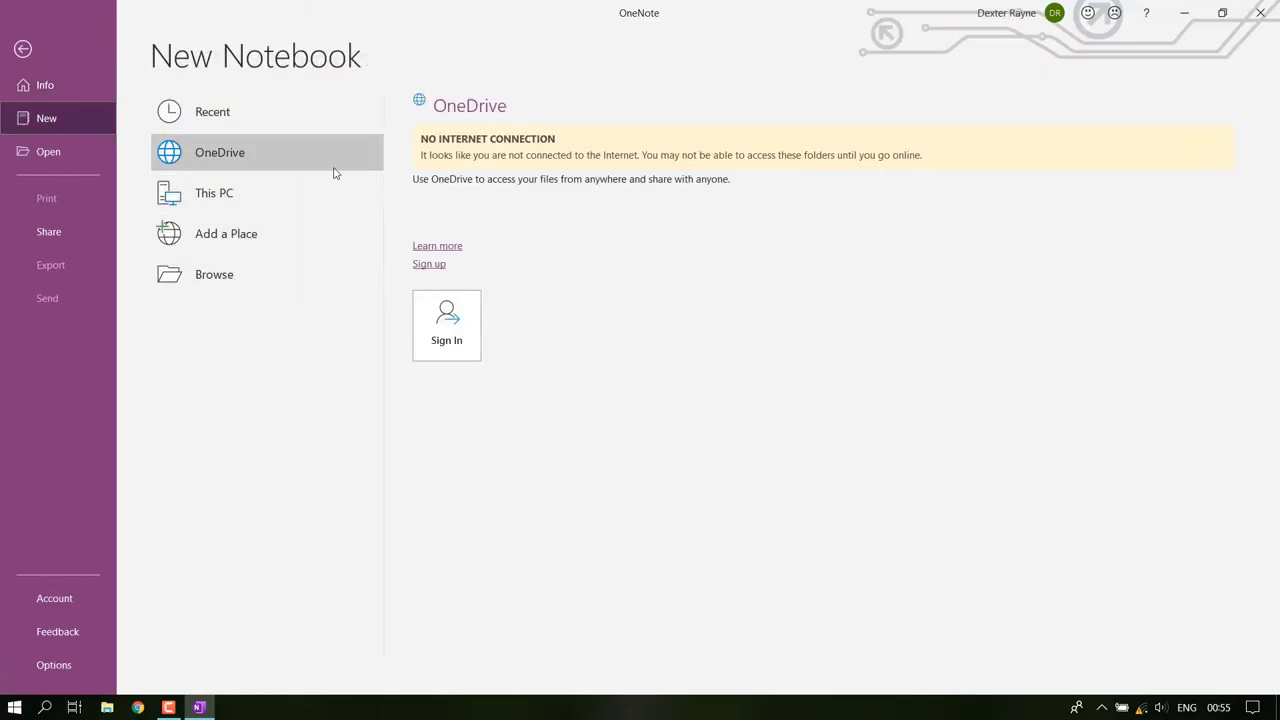
pyautogui.click(34, 84)
pyautogui.click(24, 49)
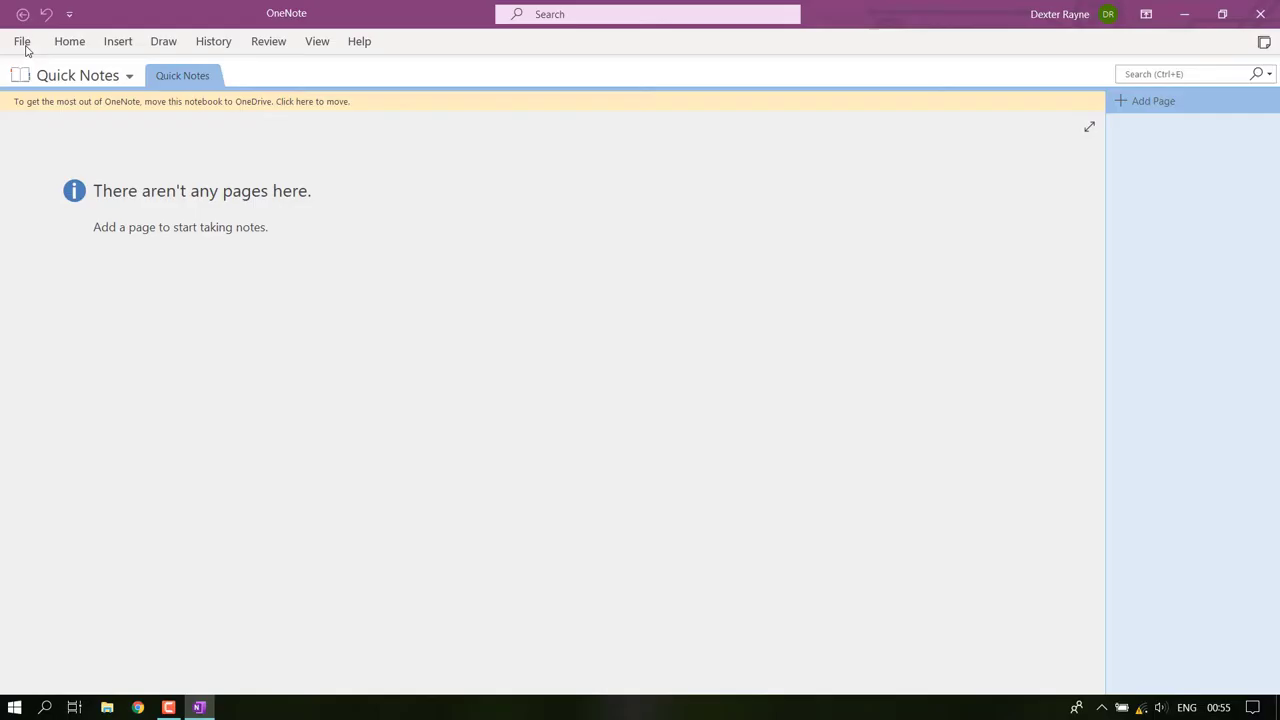
pyautogui.click(236, 246)
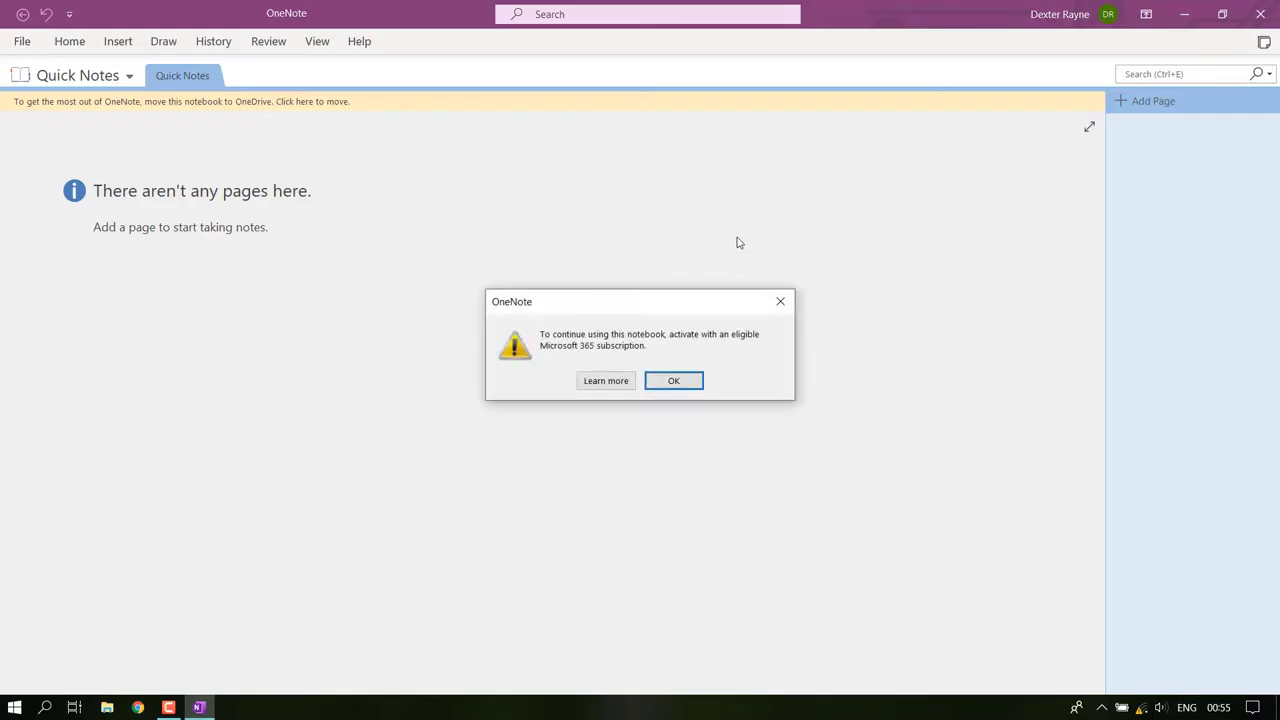
pyautogui.click(672, 380)
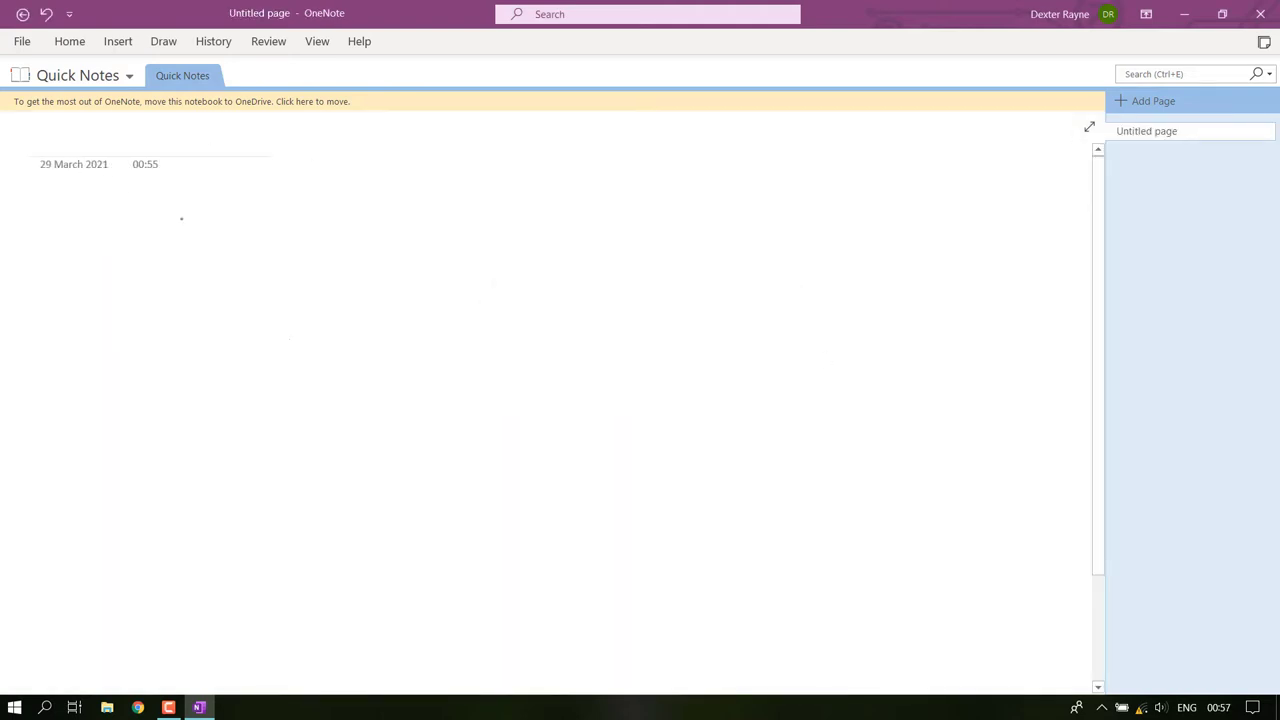
# Handwrite the word 'Tech', undoing the test stroke and stray marks
pyautogui.write('..')
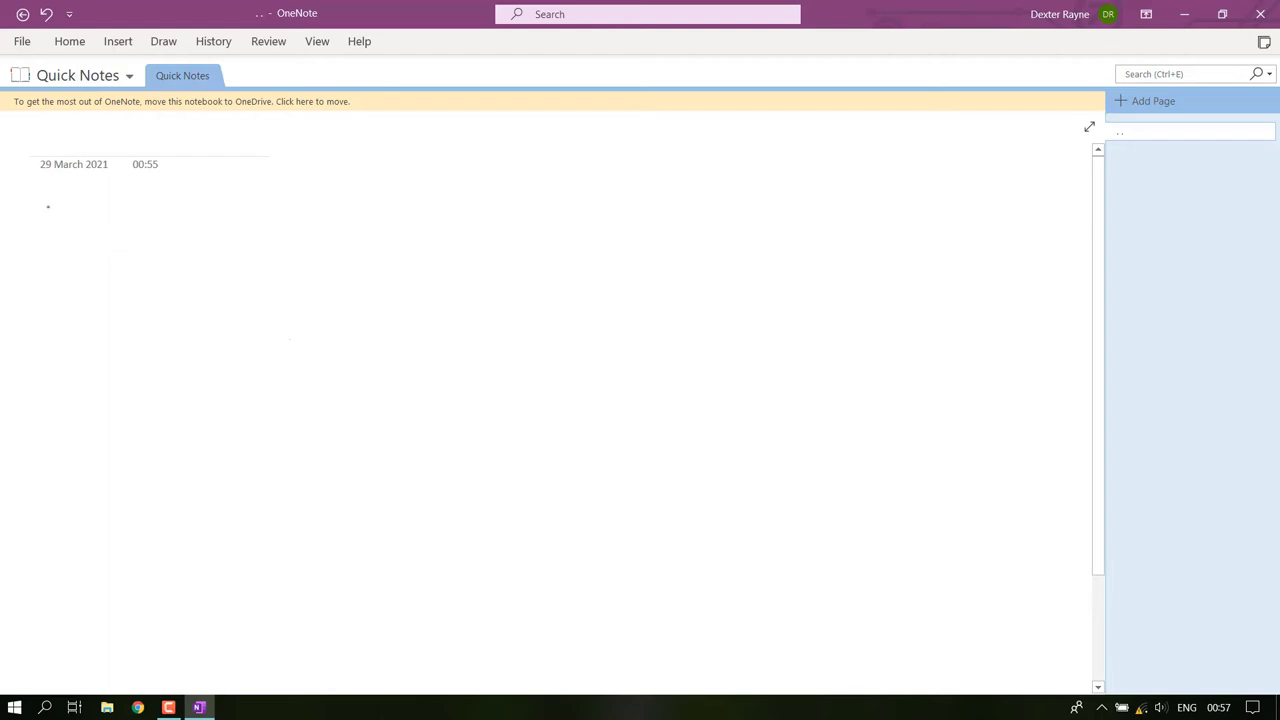
pyautogui.moveTo(78, 158); pyautogui.dragTo(65, 110)
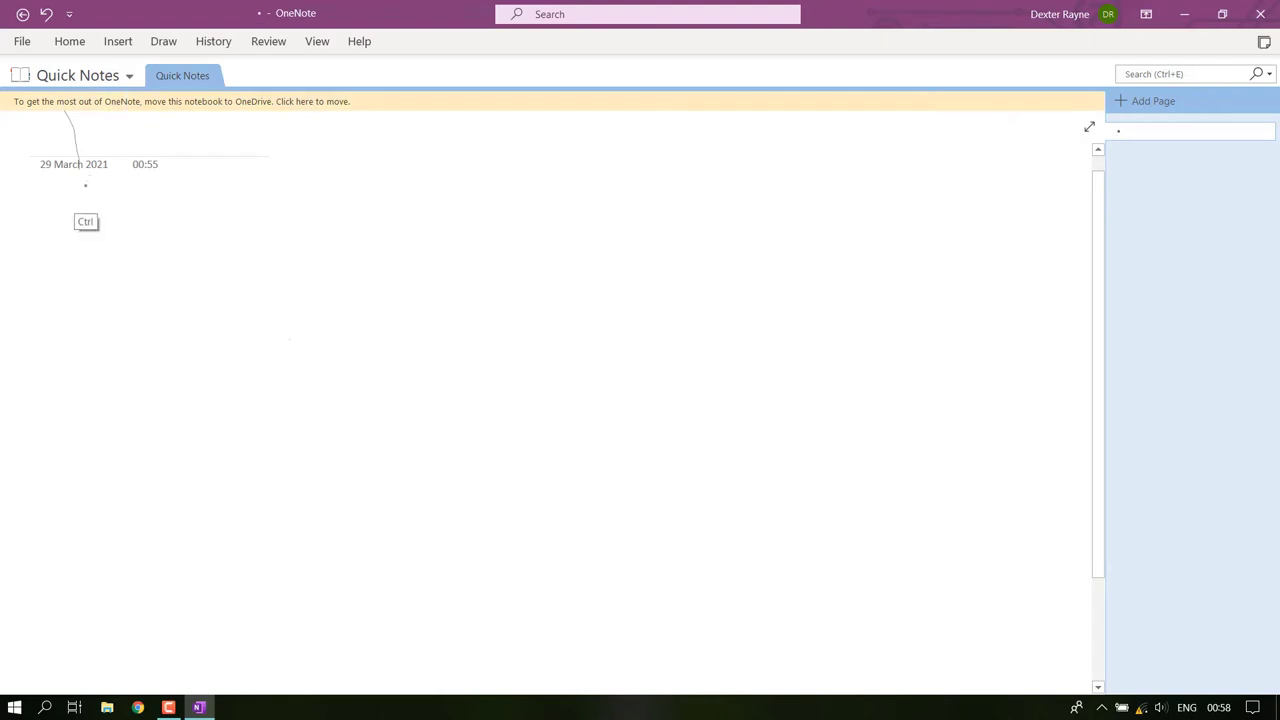
pyautogui.hotkey('ctrl', 'z')
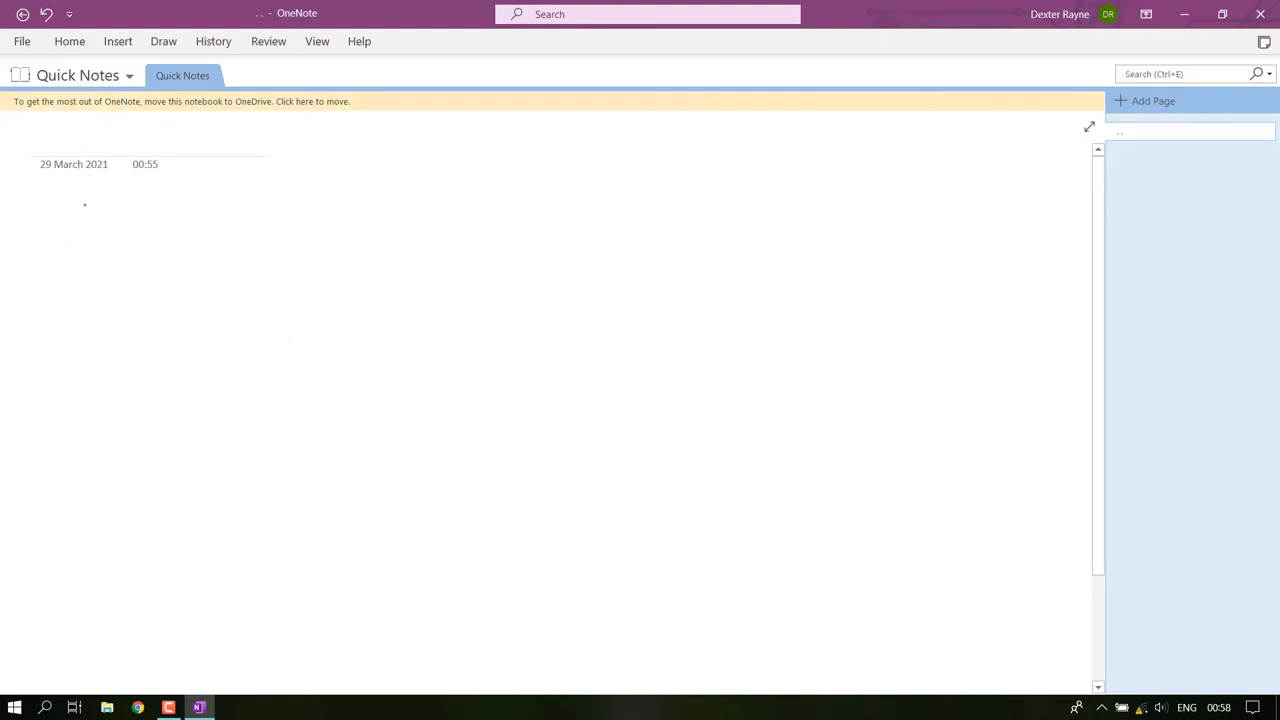
pyautogui.moveTo(86, 202); pyautogui.dragTo(75, 270)
pyautogui.moveTo(54, 204); pyautogui.dragTo(124, 202)
pyautogui.moveTo(104, 252)
pyautogui.mouseDown()
pyautogui.moveTo(128, 270)
pyautogui.moveTo(172, 268)
pyautogui.mouseUp()
pyautogui.moveTo(194, 212); pyautogui.dragTo(216, 268)
pyautogui.moveTo(296, 224); pyautogui.dragTo(290, 267)
pyautogui.click(300, 222)
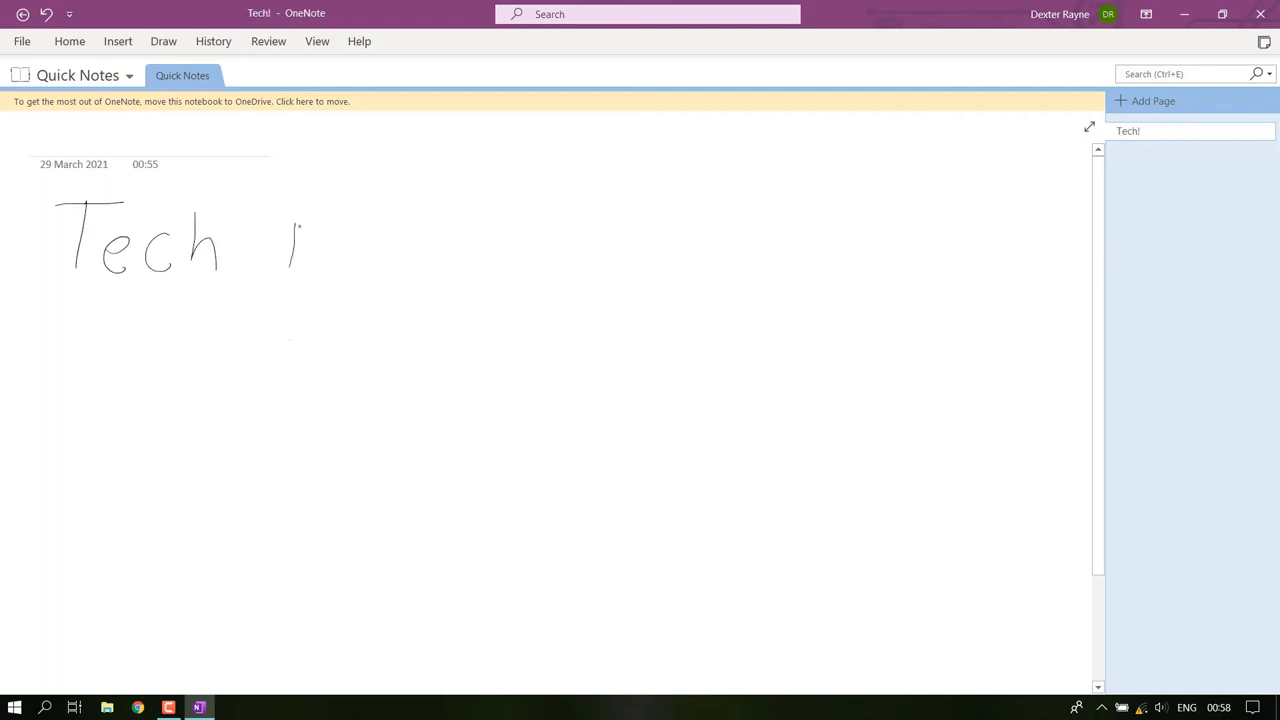
pyautogui.hotkey('ctrl', 'z')
# Handwrite 'Skeletons' after 'Tech' and draw a long underline beneath the heading
pyautogui.moveTo(307, 208)
pyautogui.mouseDown()
pyautogui.moveTo(290, 214)
pyautogui.moveTo(424, 238)
pyautogui.mouseUp()
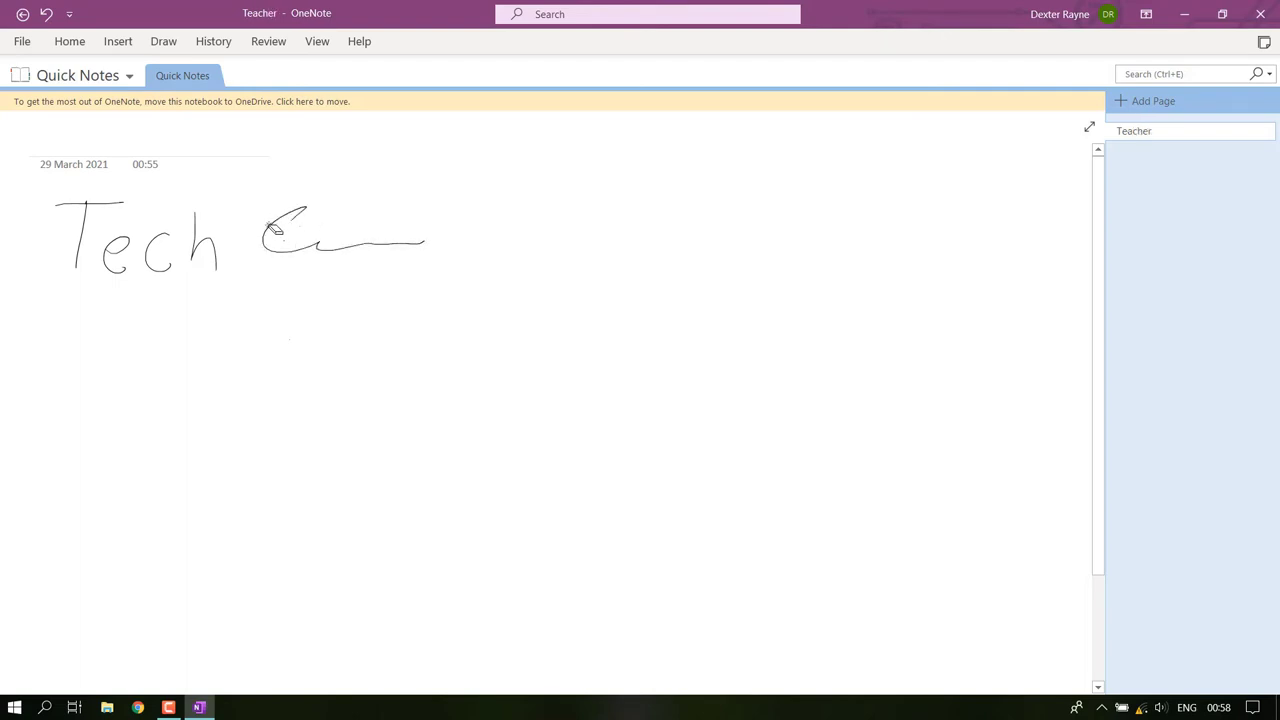
pyautogui.click(266, 230)
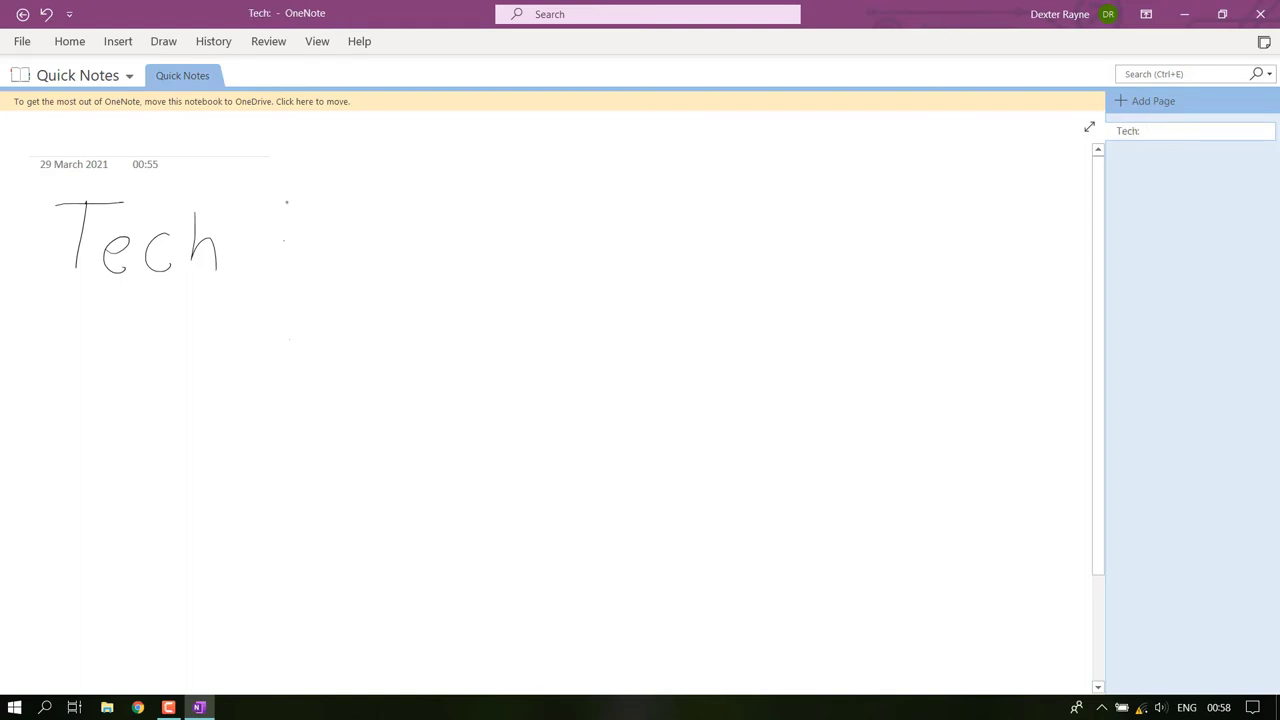
pyautogui.moveTo(320, 202)
pyautogui.mouseDown()
pyautogui.moveTo(282, 264)
pyautogui.moveTo(333, 260)
pyautogui.mouseUp()
pyautogui.moveTo(350, 232)
pyautogui.mouseDown()
pyautogui.moveTo(338, 246)
pyautogui.moveTo(376, 237)
pyautogui.moveTo(384, 262)
pyautogui.mouseUp()
pyautogui.moveTo(398, 205); pyautogui.dragTo(396, 264)
pyautogui.moveTo(410, 242); pyautogui.dragTo(428, 262)
pyautogui.moveTo(448, 216)
pyautogui.mouseDown()
pyautogui.moveTo(446, 264)
pyautogui.moveTo(484, 236)
pyautogui.mouseUp()
pyautogui.moveTo(478, 236); pyautogui.dragTo(524, 260)
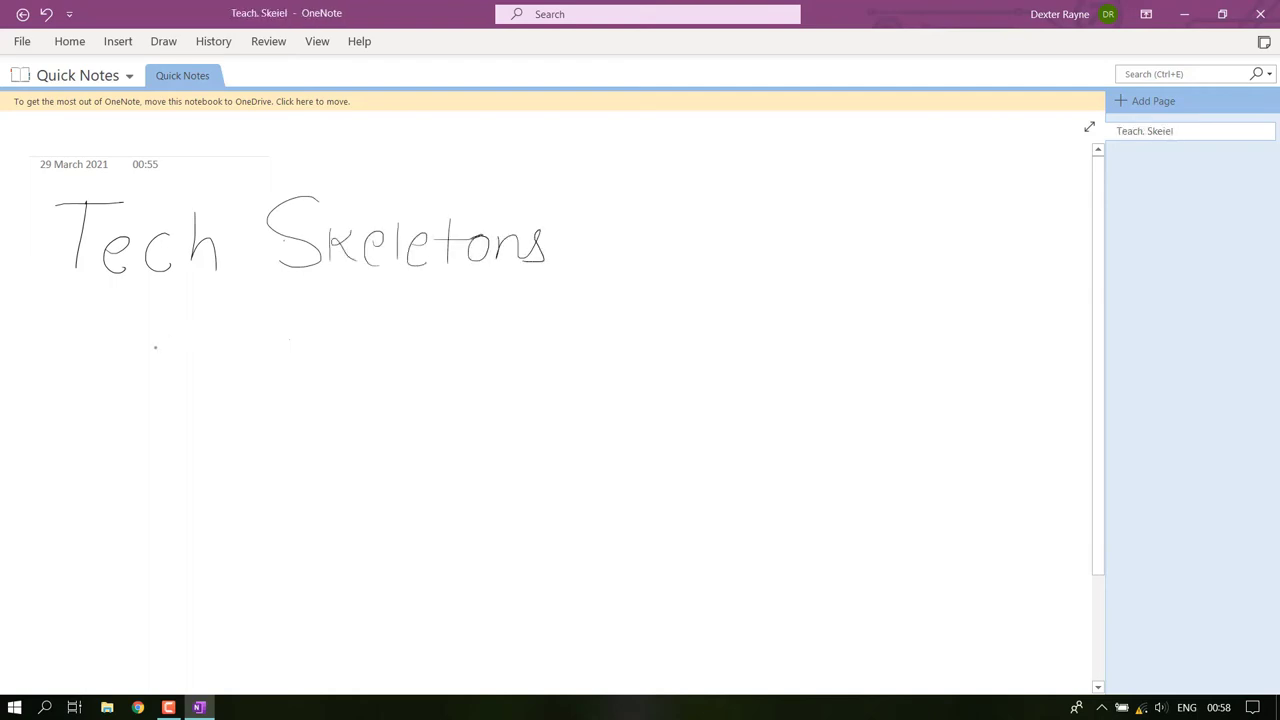
pyautogui.moveTo(80, 304)
pyautogui.mouseDown()
pyautogui.moveTo(520, 278)
pyautogui.moveTo(564, 248)
pyautogui.moveTo(606, 248)
pyautogui.mouseUp()
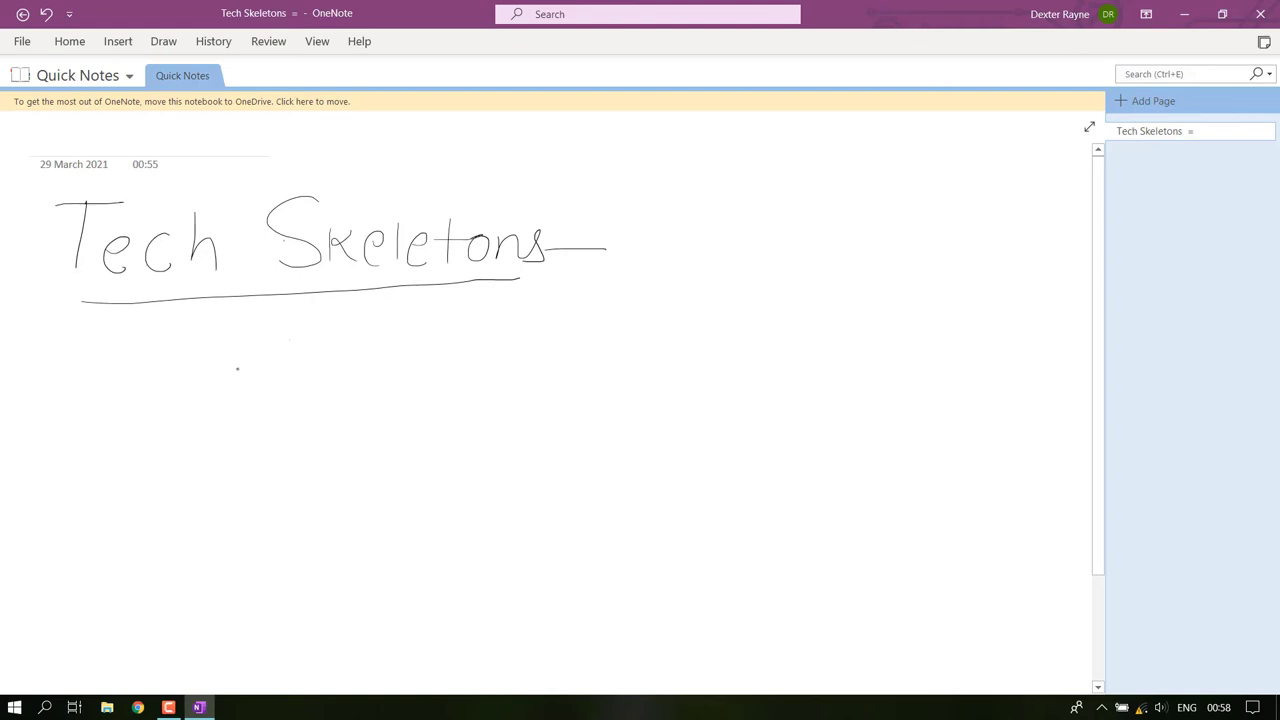
# Handwrite O(n²) with an underline, then O(n log n) beside it
pyautogui.moveTo(262, 354)
pyautogui.mouseDown()
pyautogui.moveTo(265, 410)
pyautogui.moveTo(262, 354)
pyautogui.moveTo(305, 418)
pyautogui.moveTo(342, 400)
pyautogui.mouseUp()
pyautogui.moveTo(354, 366); pyautogui.dragTo(382, 408)
pyautogui.moveTo(266, 432); pyautogui.dragTo(378, 424)
pyautogui.click(533, 368)
pyautogui.moveTo(474, 366); pyautogui.dragTo(520, 458)
pyautogui.moveTo(521, 400)
pyautogui.mouseDown()
pyautogui.moveTo(522, 428)
pyautogui.moveTo(570, 424)
pyautogui.moveTo(584, 462)
pyautogui.mouseUp()
pyautogui.moveTo(620, 405)
pyautogui.mouseDown()
pyautogui.moveTo(632, 396)
pyautogui.moveTo(636, 424)
pyautogui.mouseUp()
pyautogui.moveTo(668, 370); pyautogui.dragTo(642, 434)
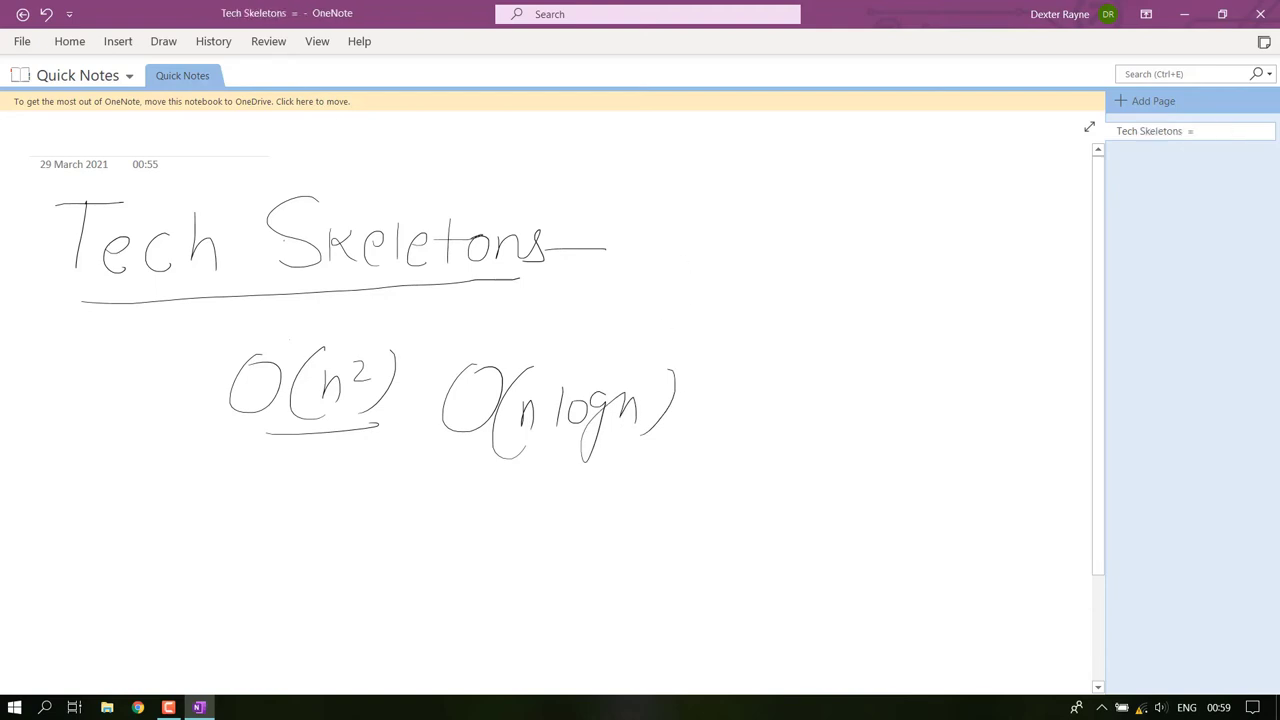